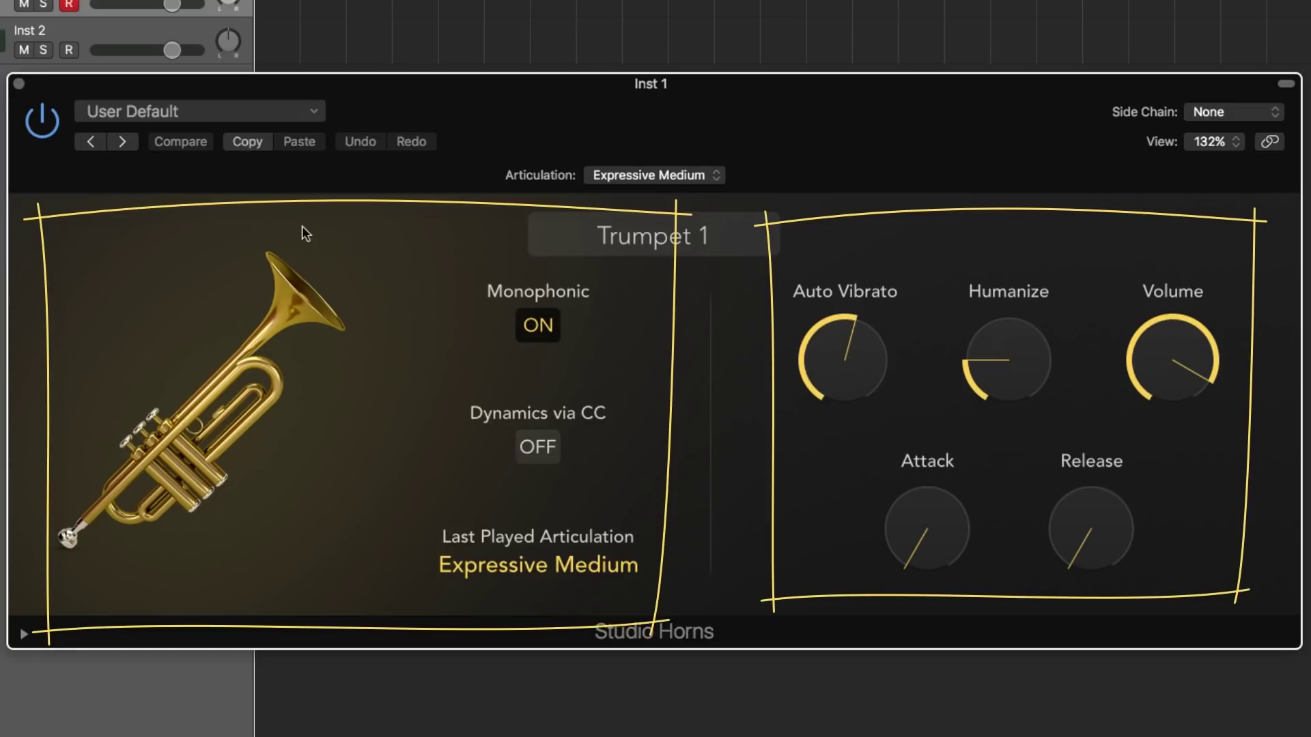
Audition Trumpet 2, Alto Sax 2, Tenor Sax 1, R&B, Alto Sax 1 and Soul Section, then return to Trumpet 1.
click(627, 243)
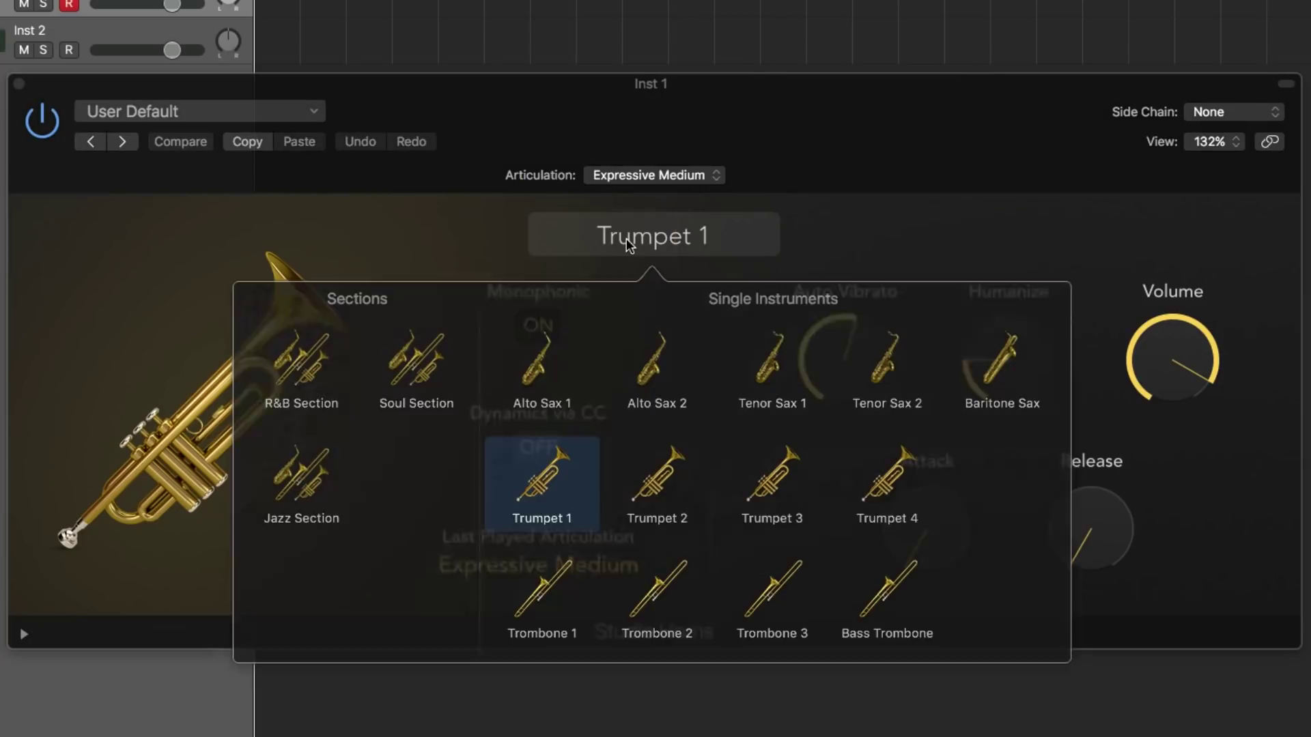
click(655, 508)
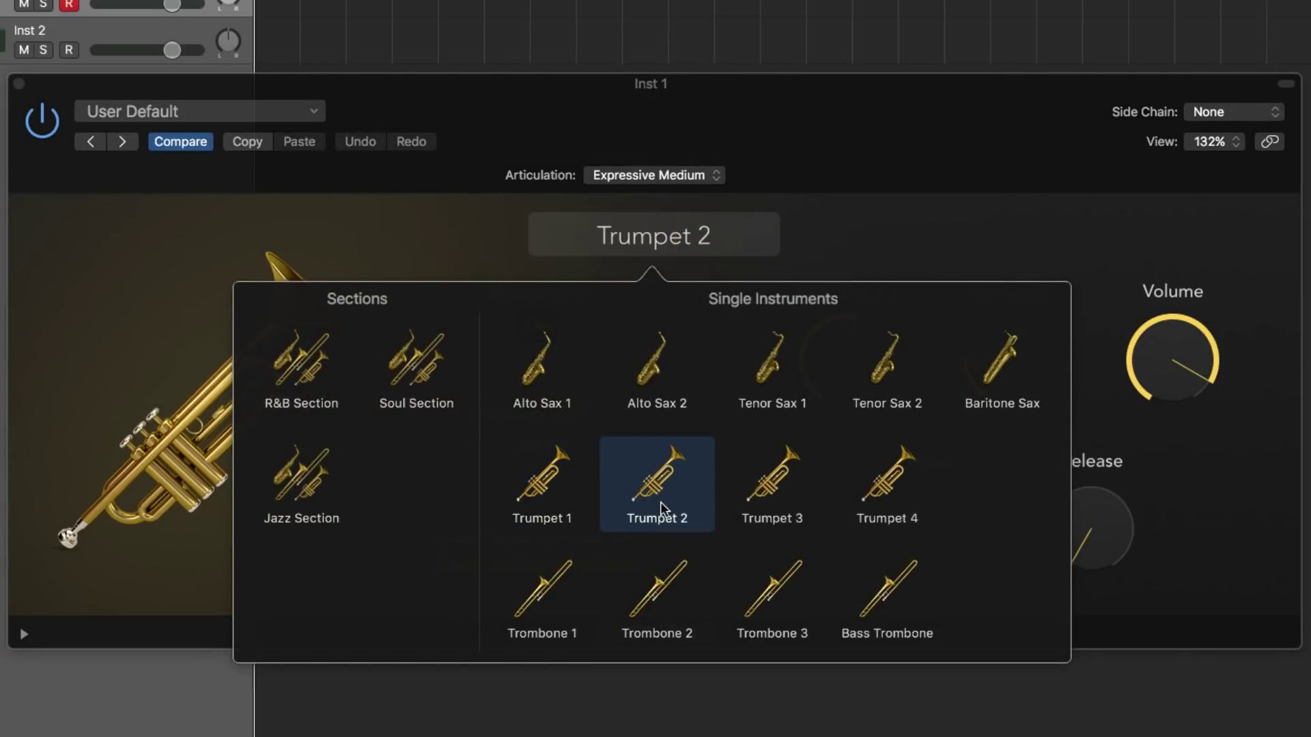
click(645, 373)
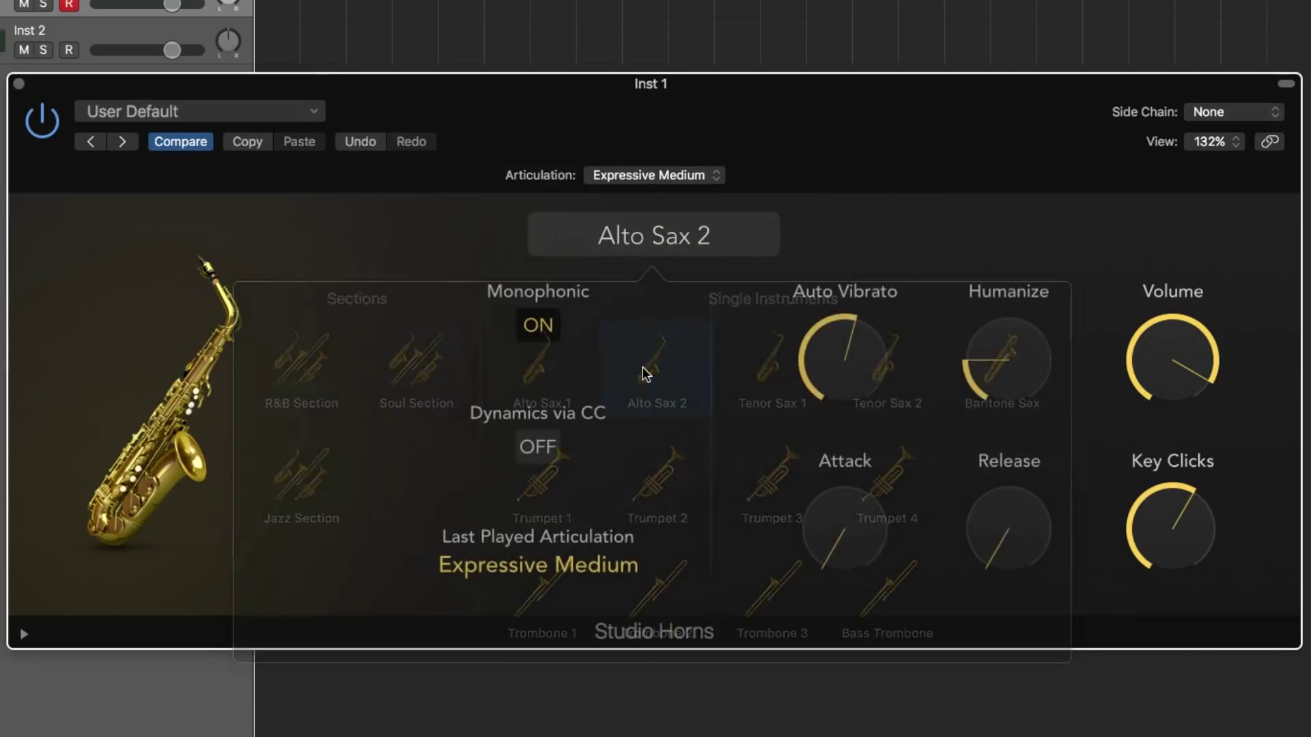
click(618, 245)
click(773, 358)
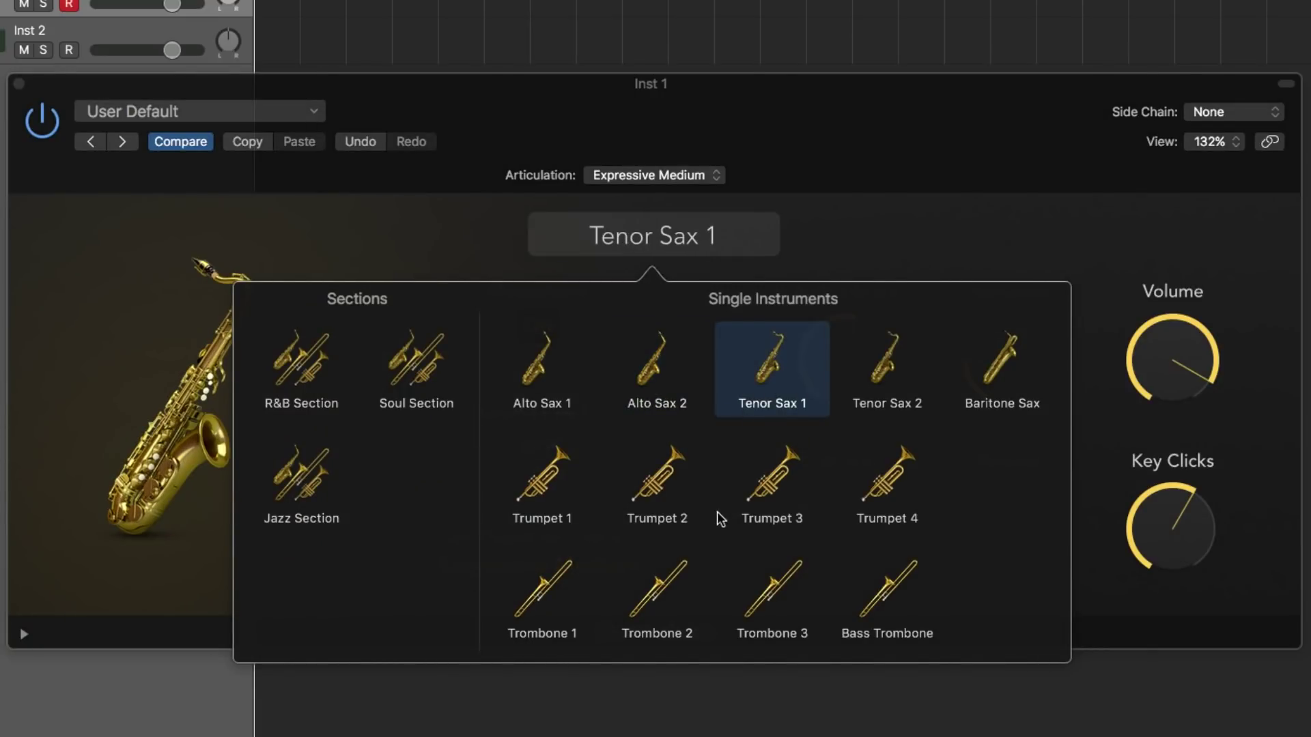
click(292, 372)
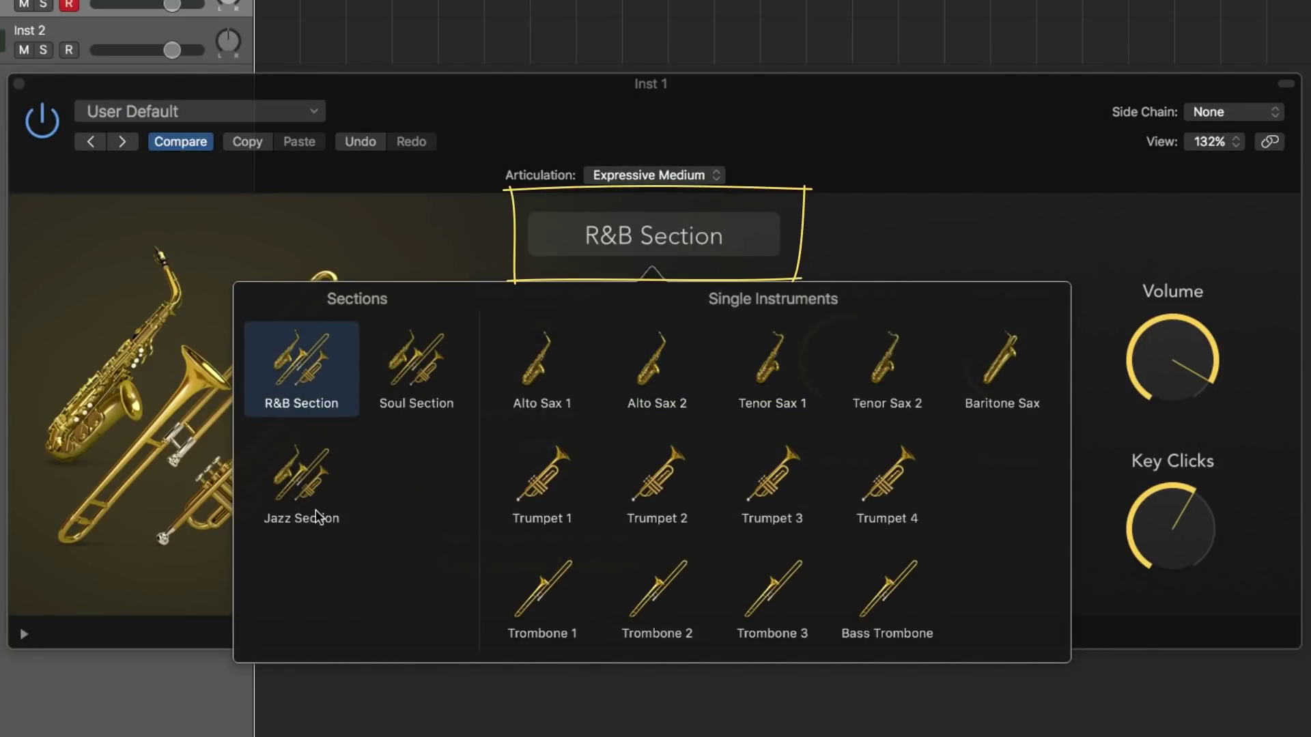
click(553, 372)
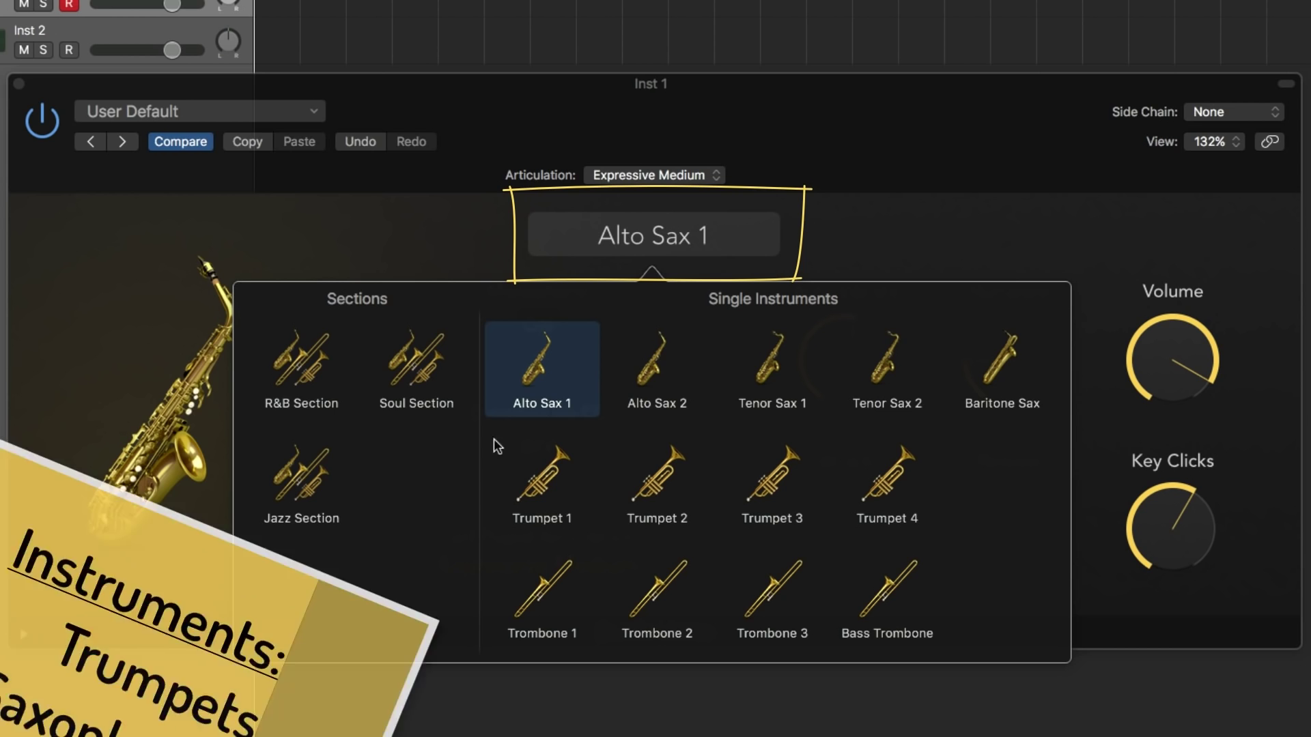
click(417, 369)
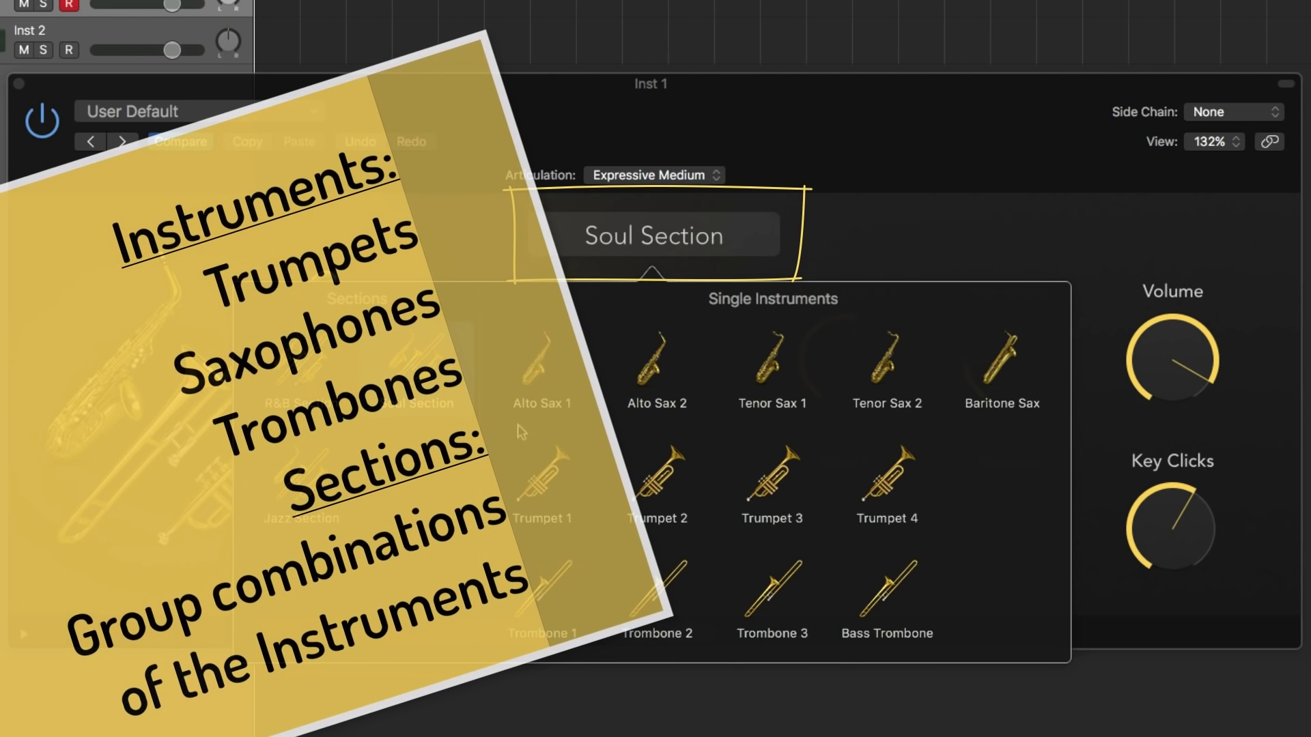
click(554, 484)
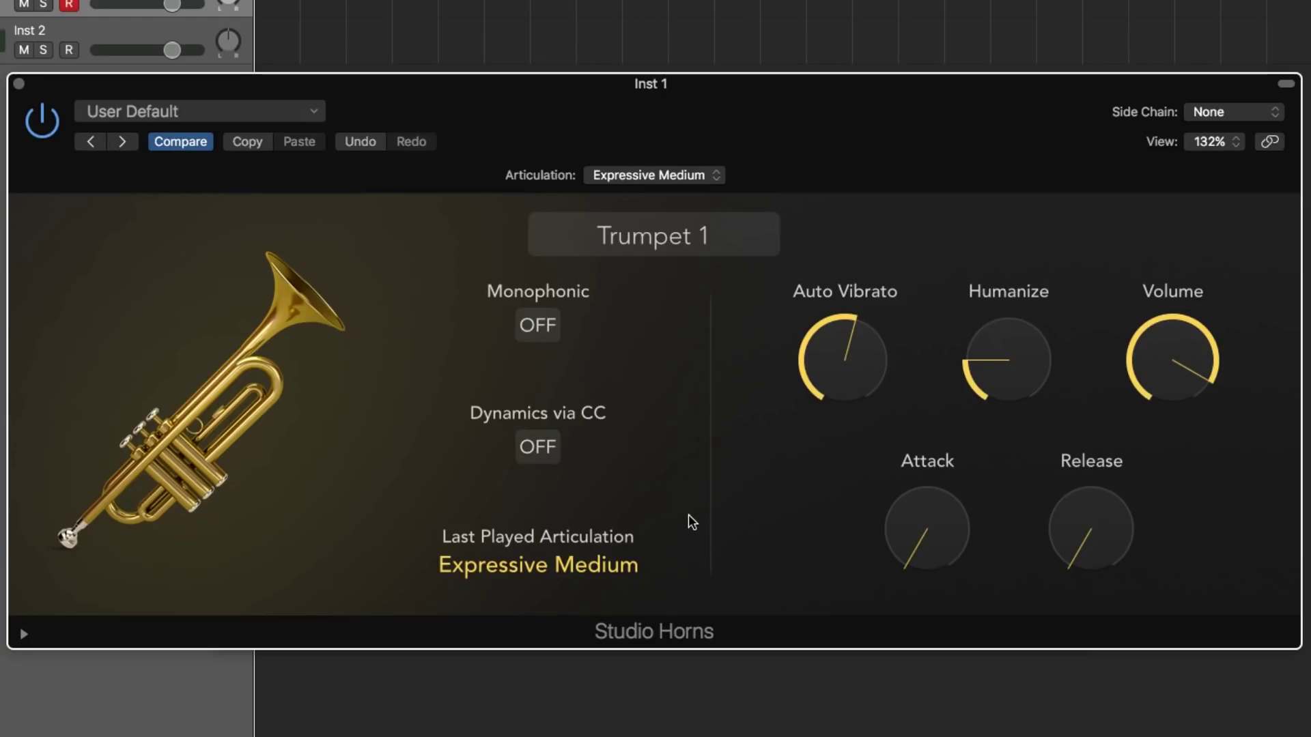
Turn Dynamics via CC on and back off, and set the articulation to Marcato Long.
click(544, 451)
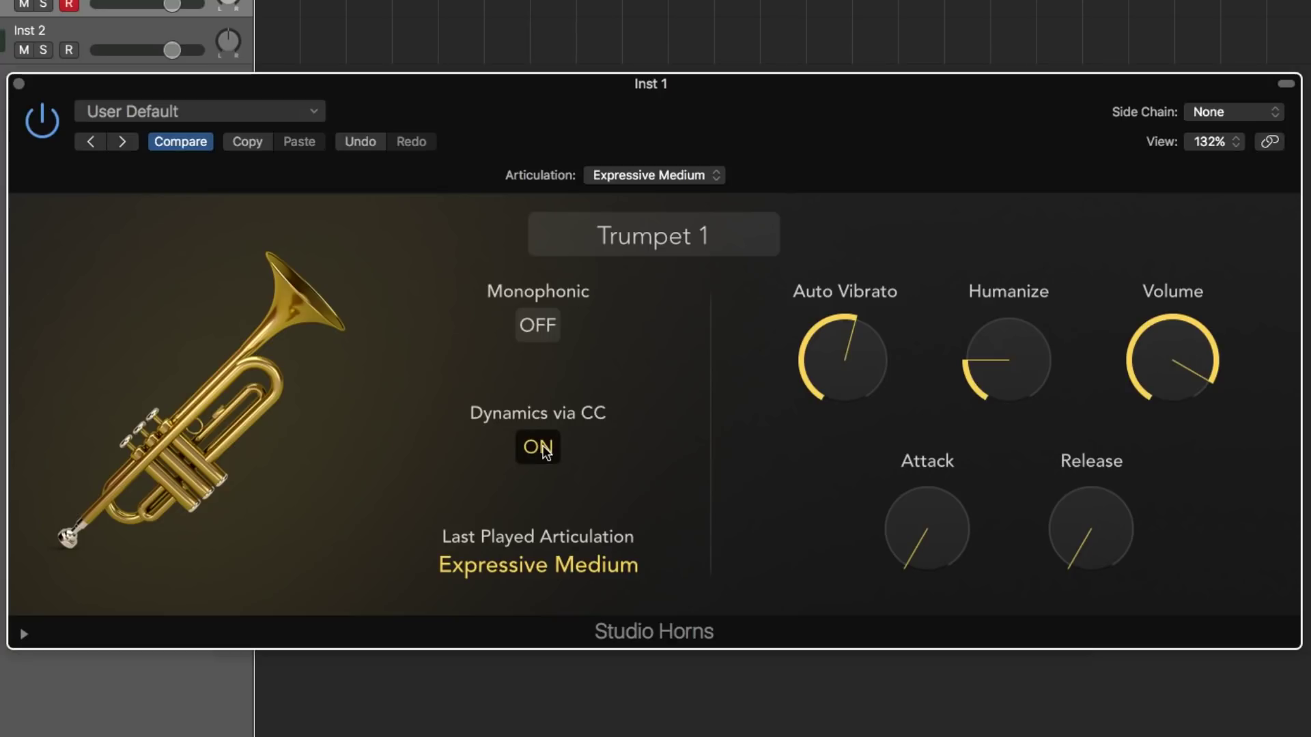
click(544, 450)
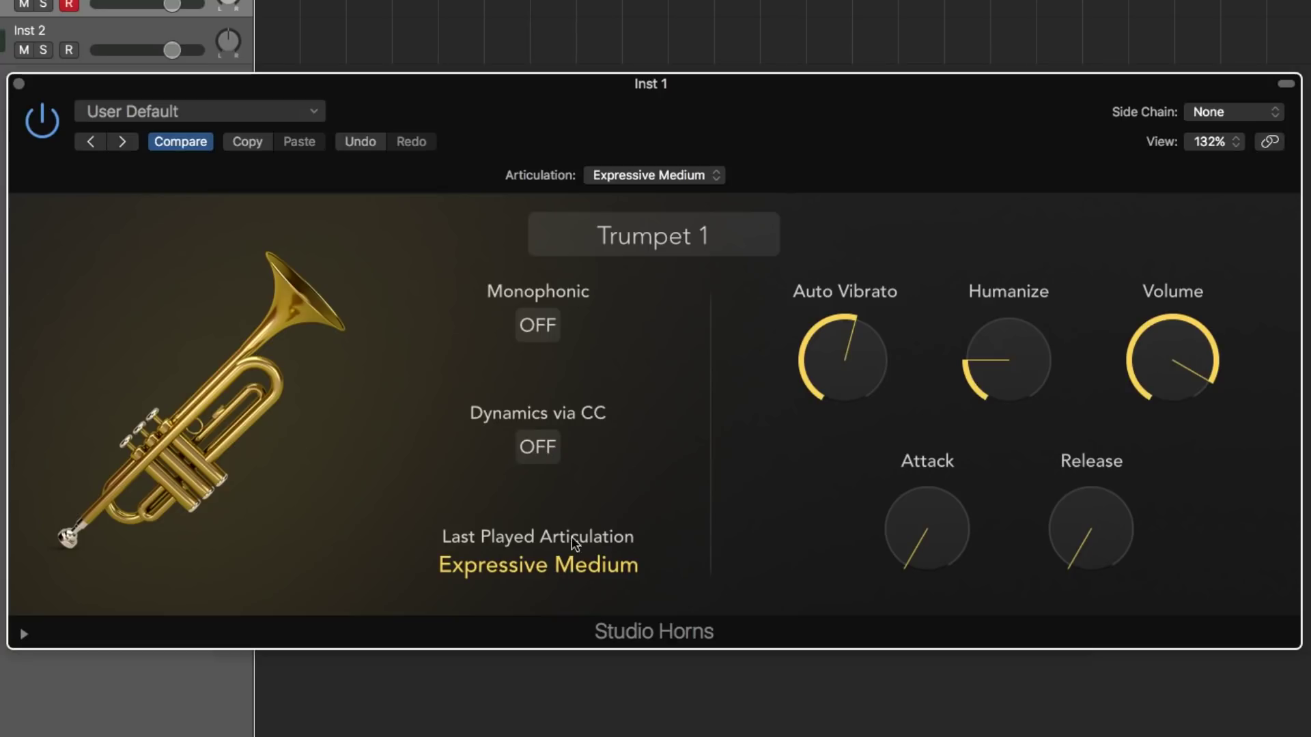
click(648, 179)
click(635, 158)
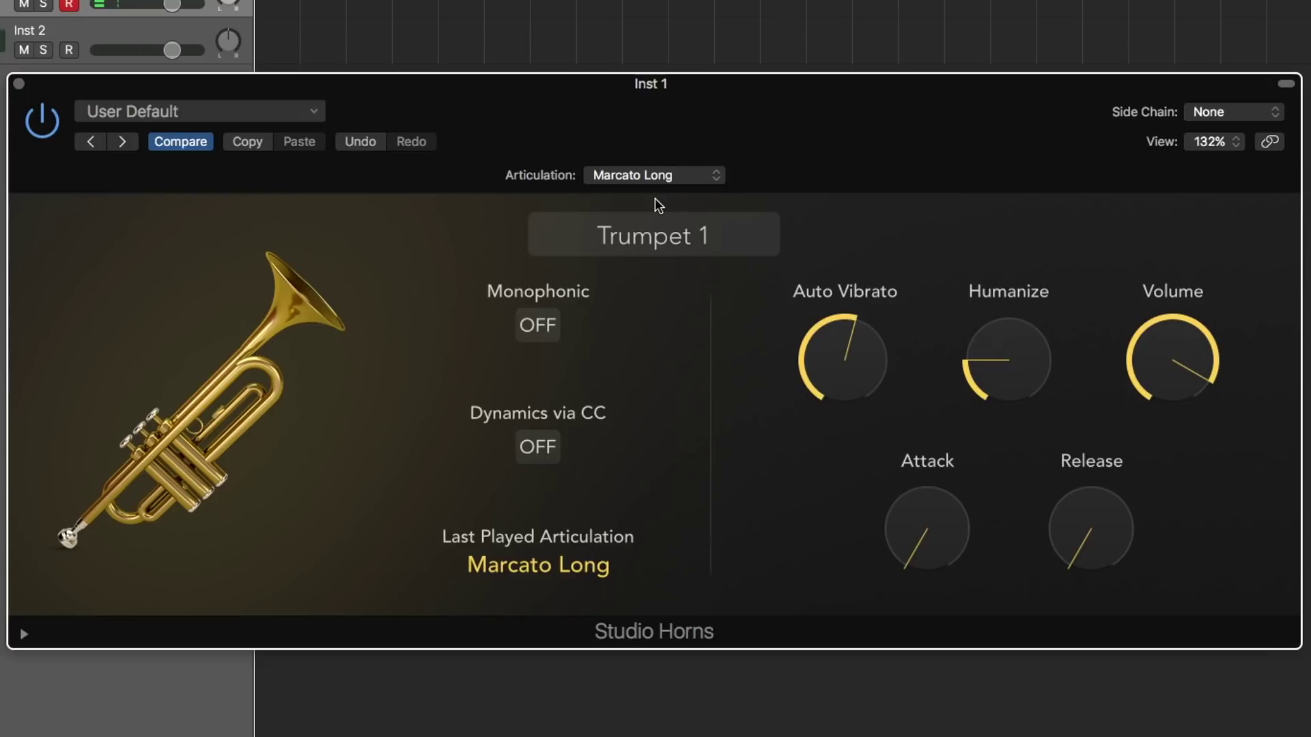
Try different Auto Vibrato and Humanize amounts, leaving Humanize at 0% and Auto Vibrato at 55%.
mouse_move(854, 389)
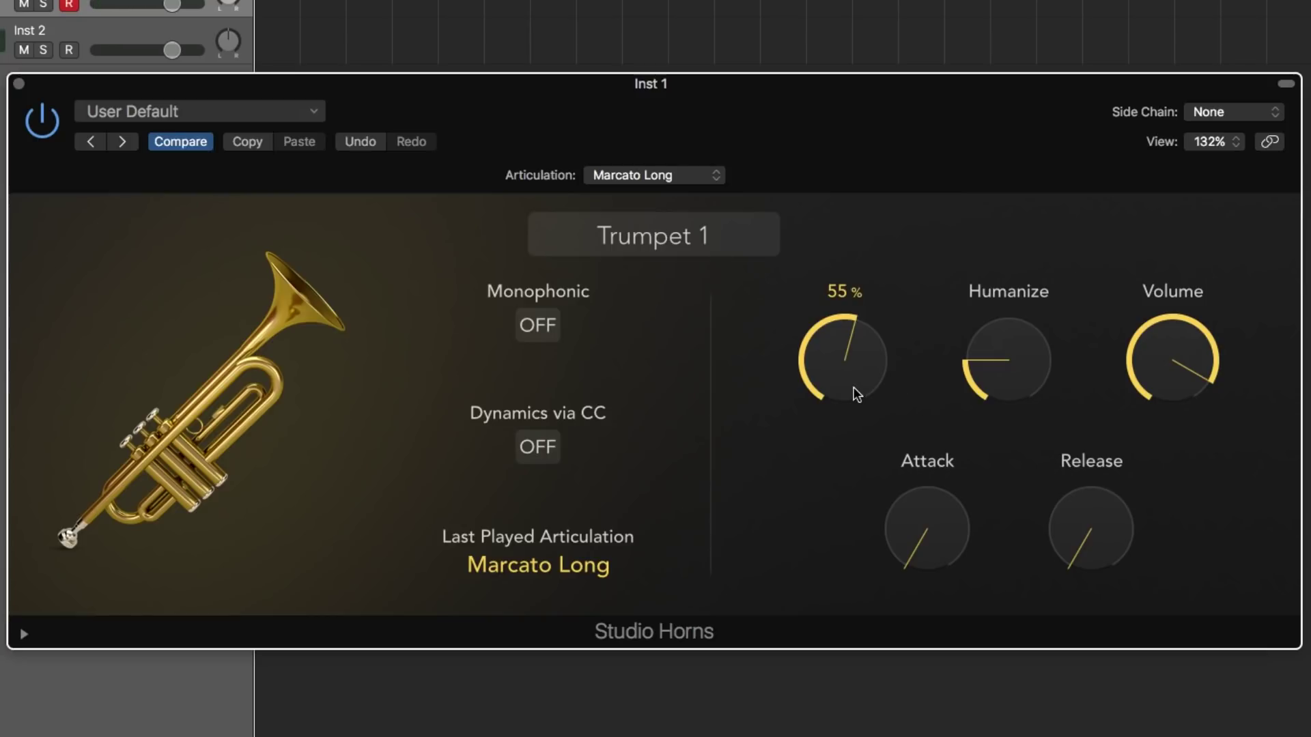
drag(857, 394, 861, 367)
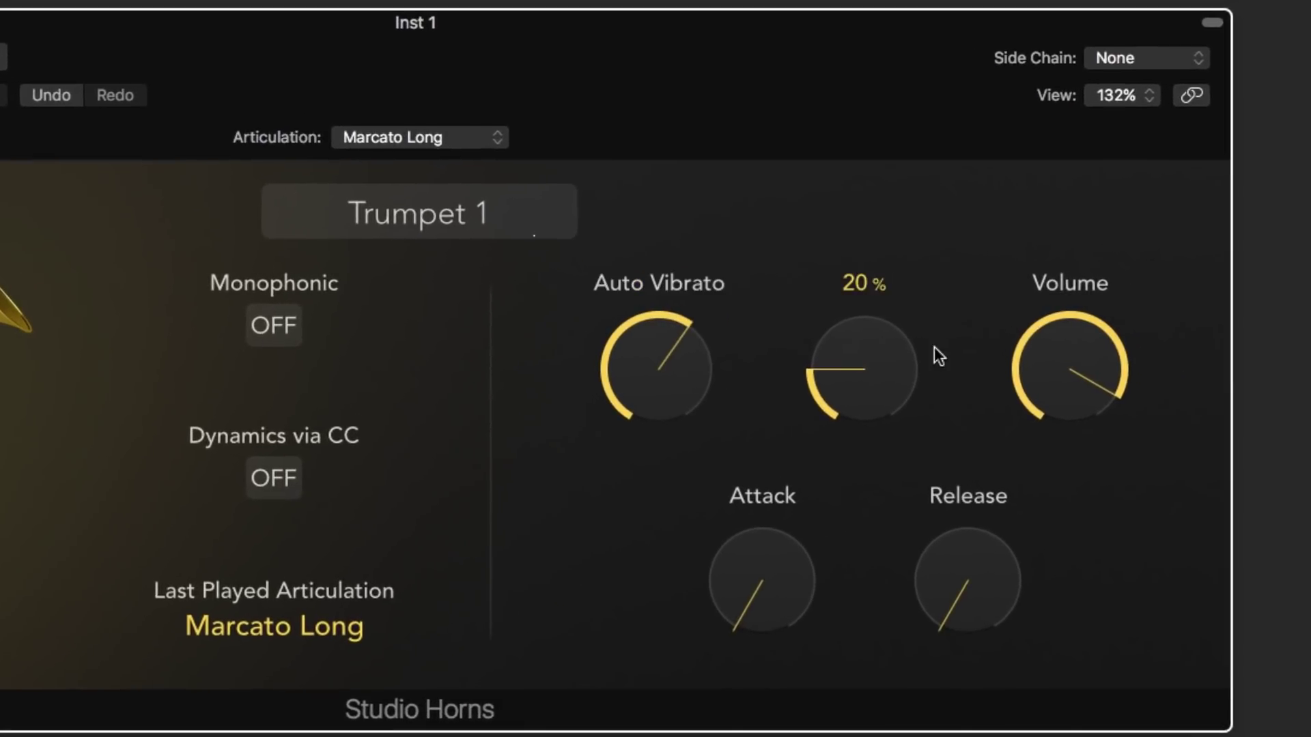
drag(1064, 350, 1032, 272)
mouse_move(890, 248)
mouse_down()
mouse_move(879, 398)
mouse_move(890, 335)
mouse_up()
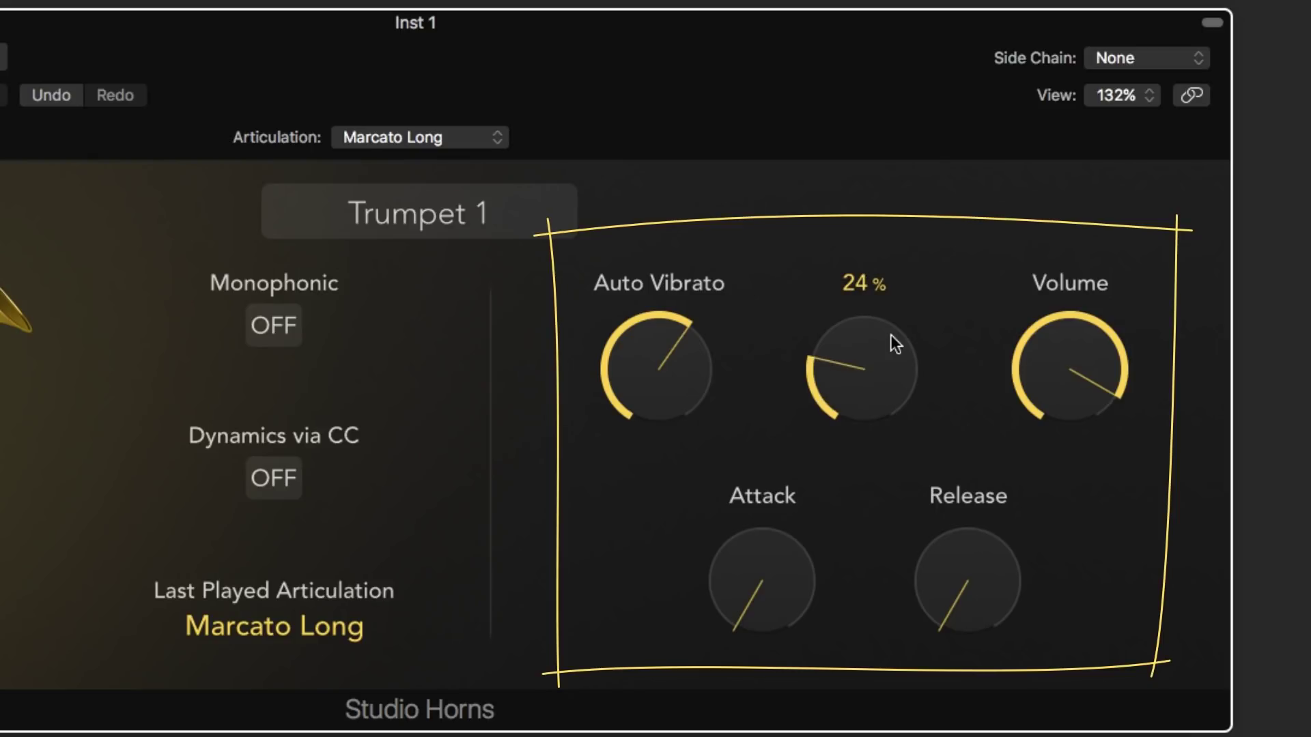
alt+click(890, 396)
drag(697, 414, 689, 413)
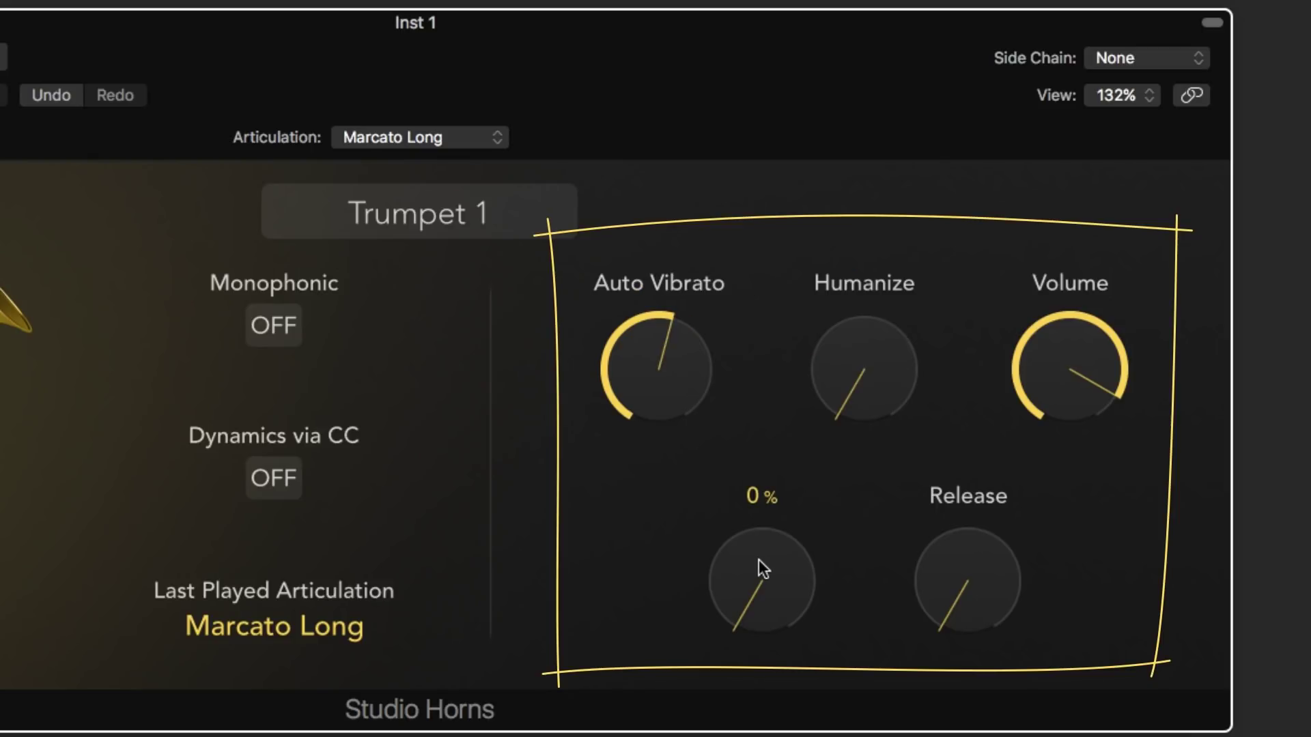
Try longer Attack and Release settings, then reset both to 0%.
mouse_move(759, 559)
mouse_down()
mouse_move(802, 420)
mouse_move(885, 415)
mouse_up()
drag(977, 567, 1032, 207)
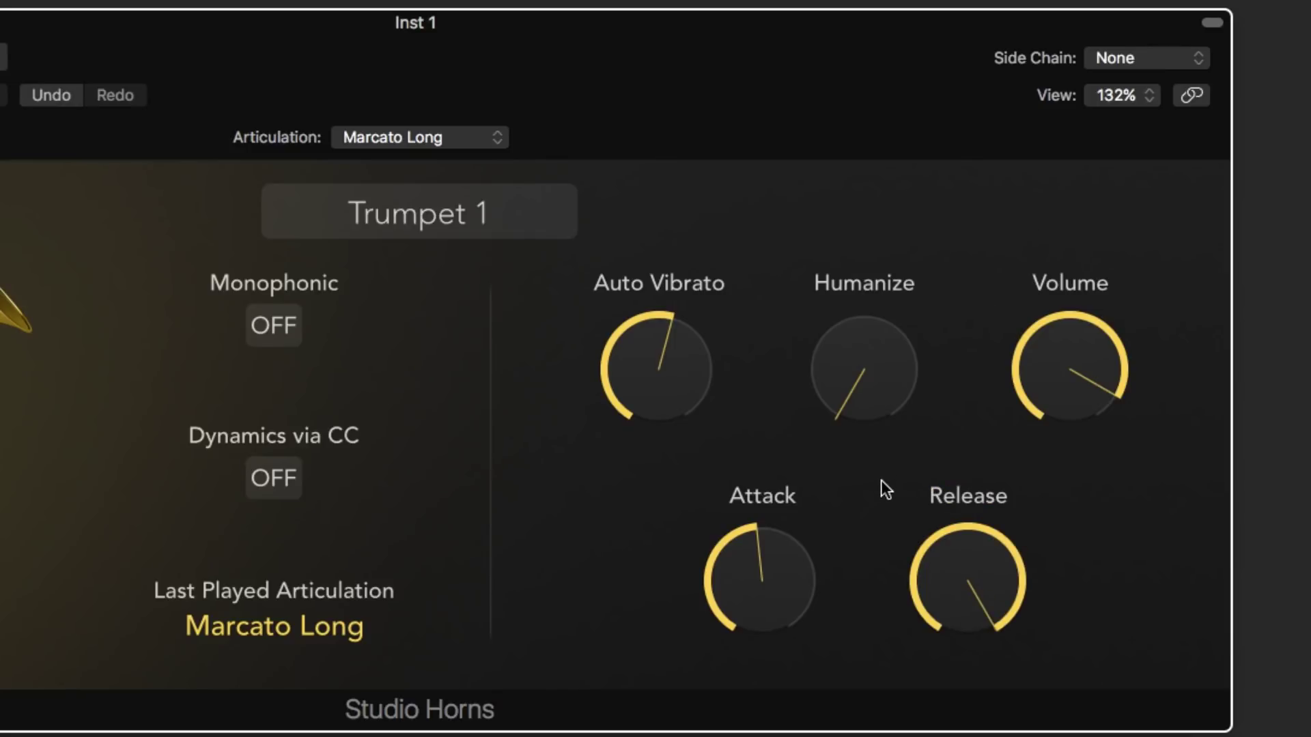
drag(936, 572, 936, 690)
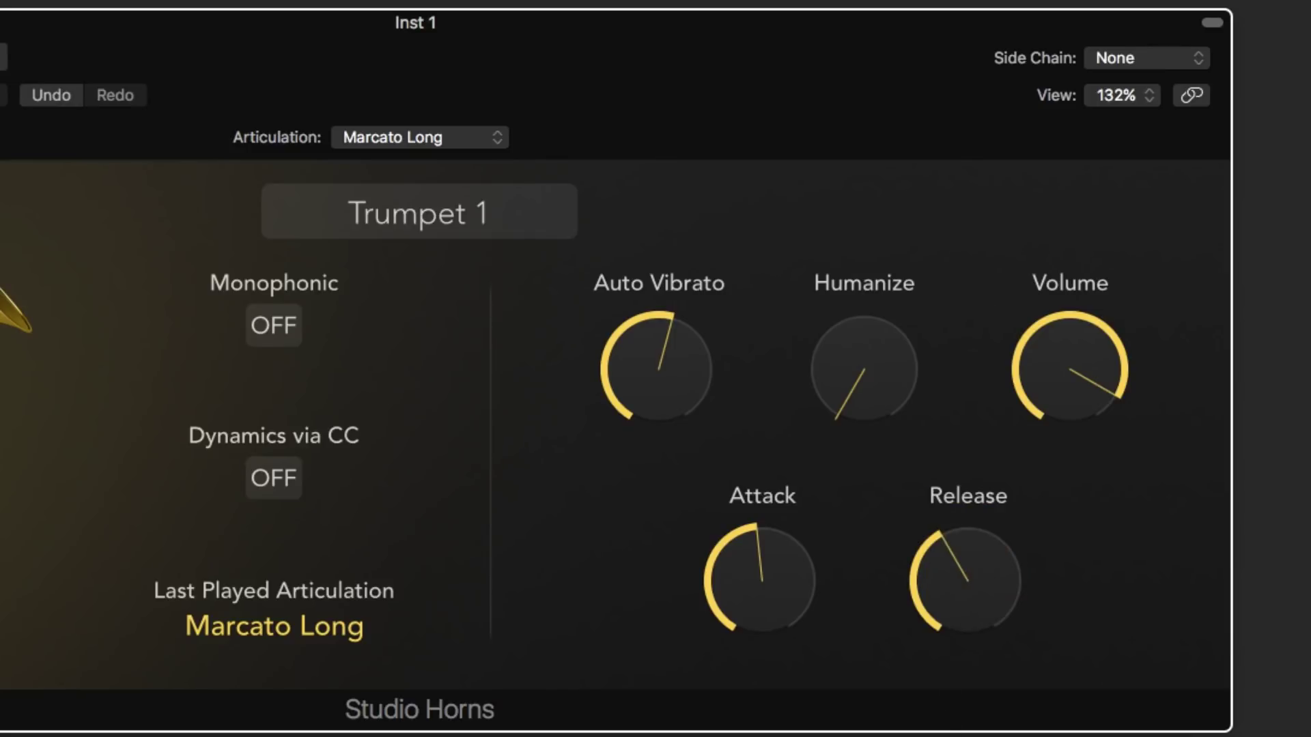
alt+click(755, 577)
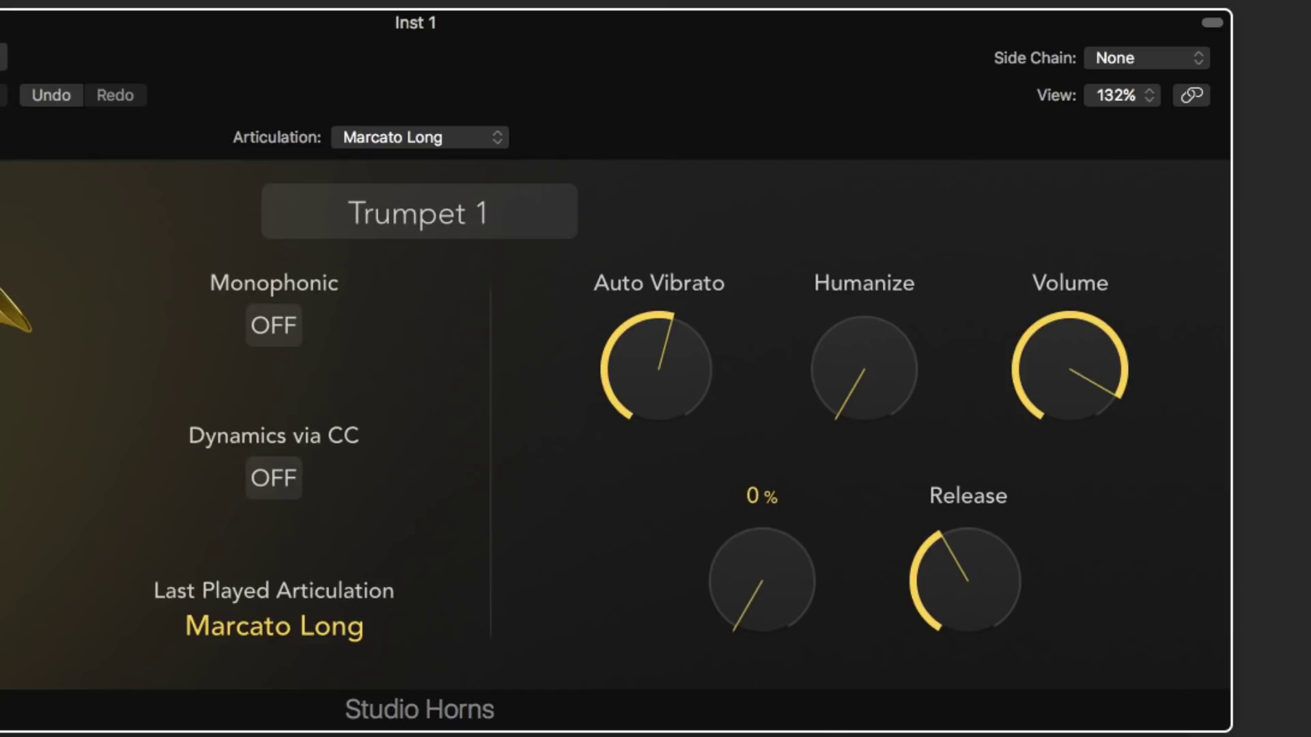
alt+click(953, 584)
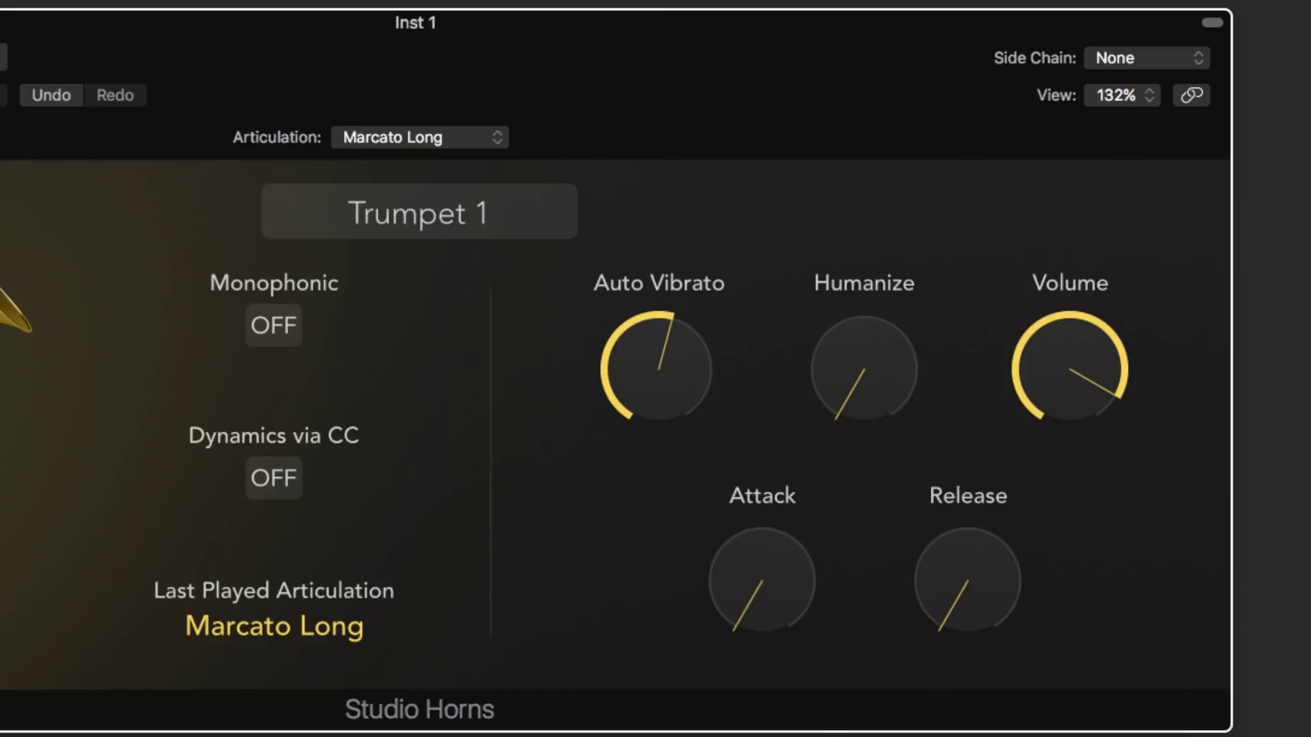
Switch the articulation to Sustain, raise Humanize to about 75%, and keep Attack at 0%.
click(431, 140)
click(422, 73)
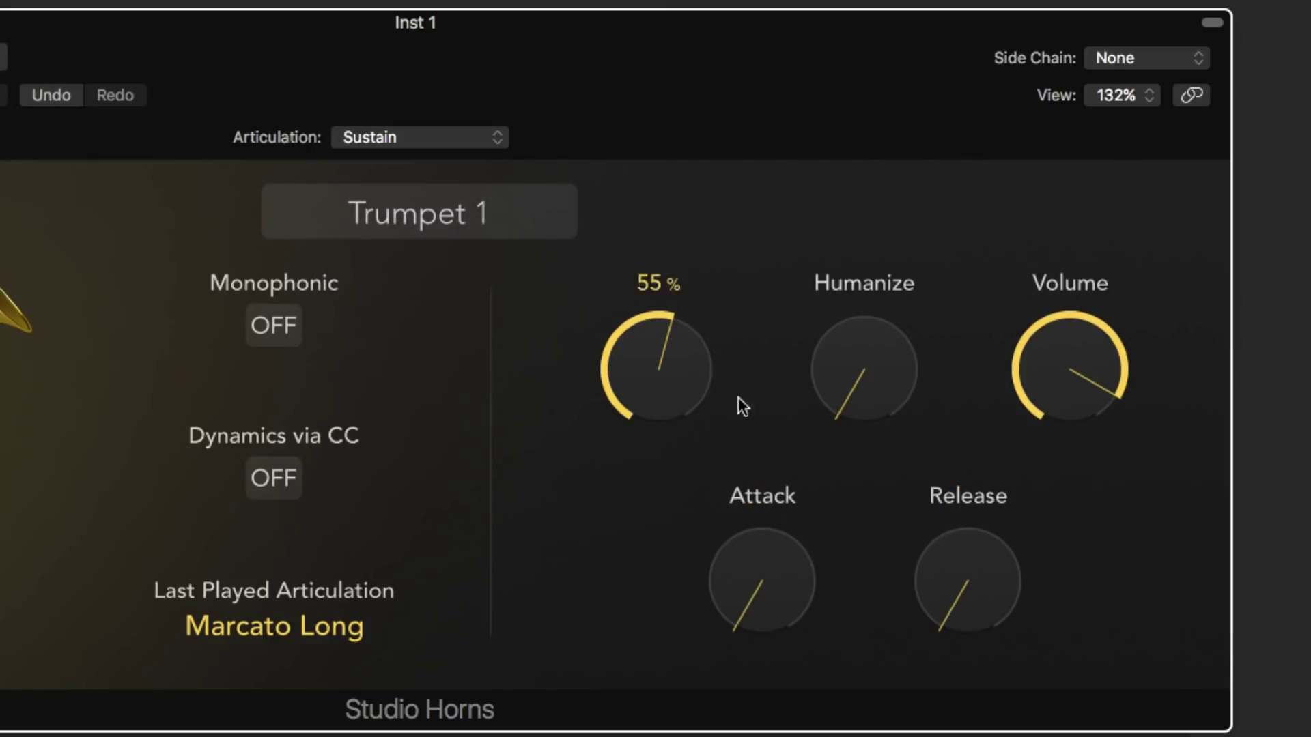
drag(873, 312, 867, 207)
drag(804, 589, 809, 499)
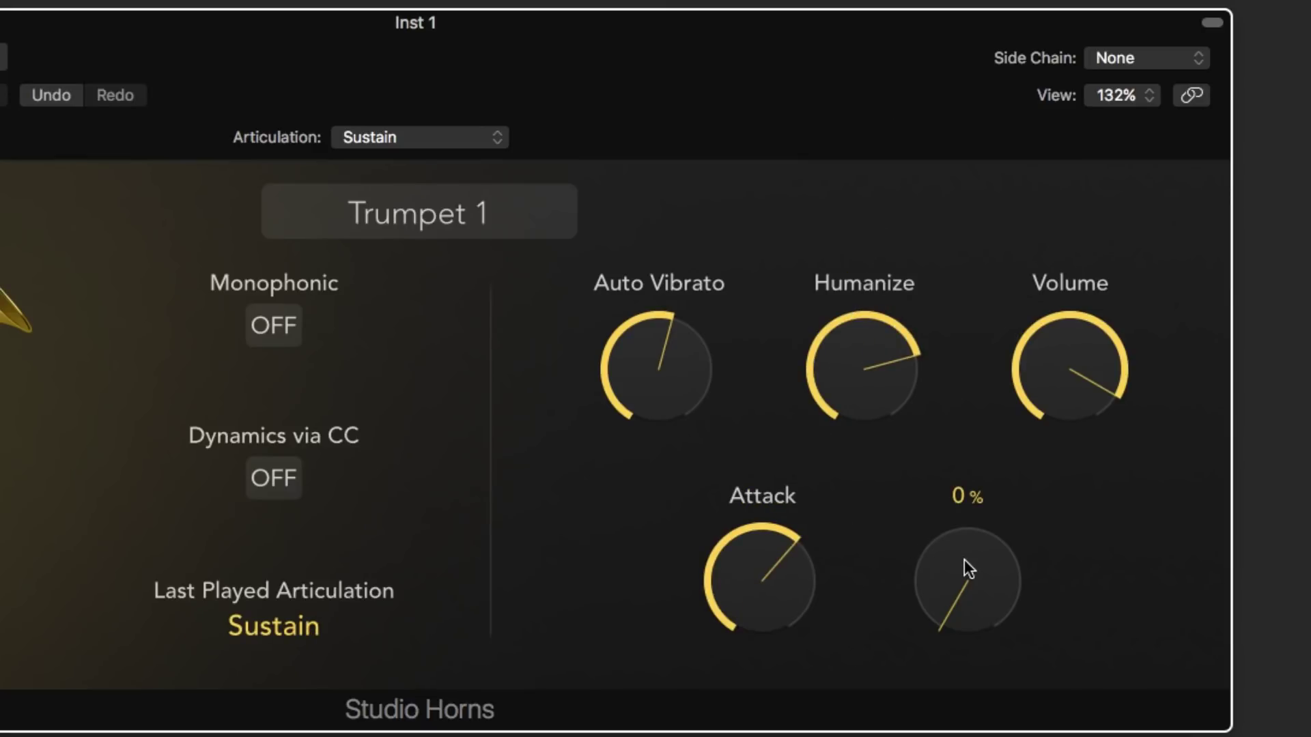
drag(817, 579, 816, 656)
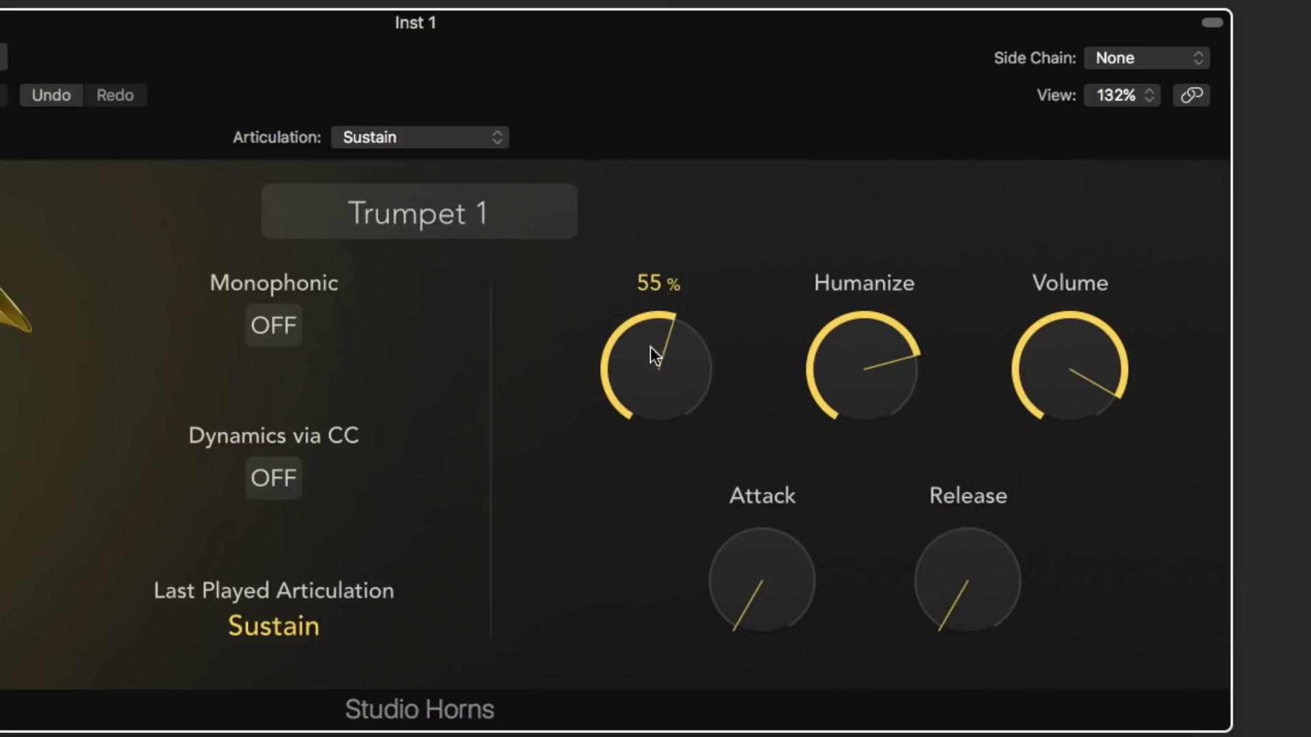
Settle Humanize at 87% and lower Auto Vibrato to about 35%.
drag(650, 346, 663, 315)
drag(827, 340, 851, 443)
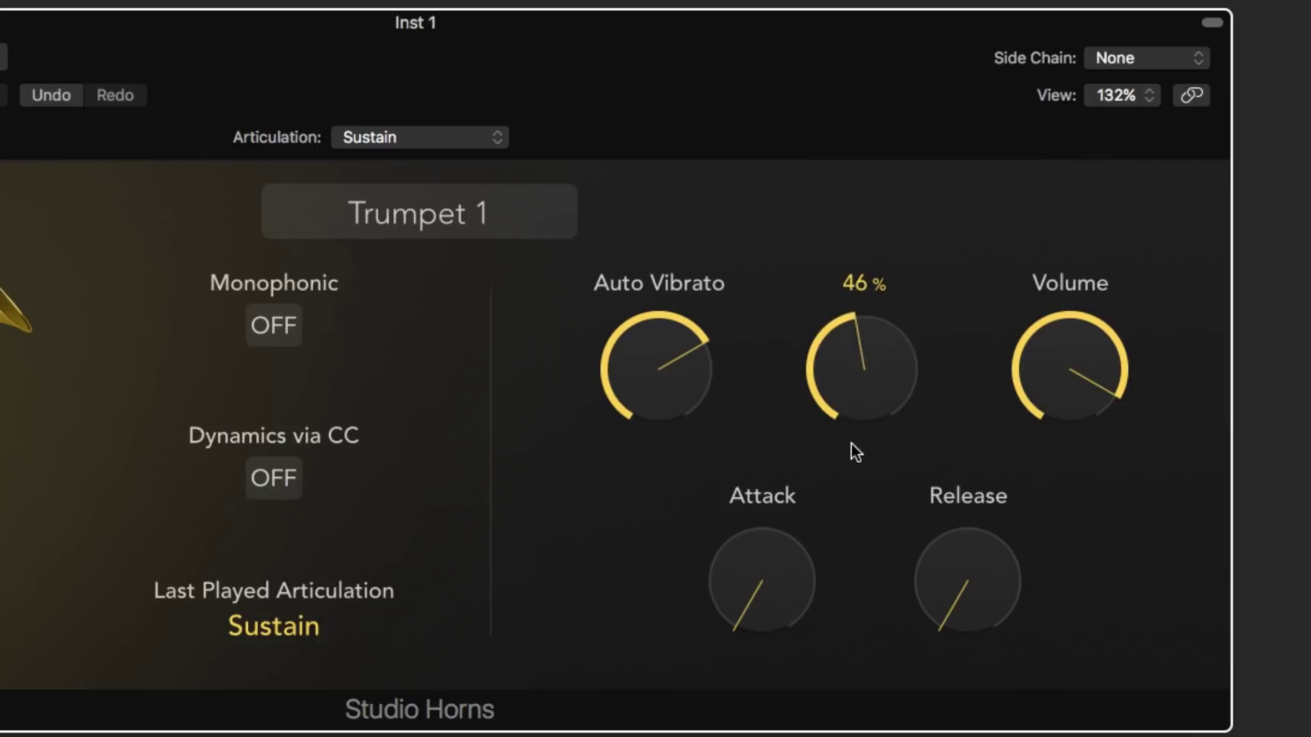
drag(850, 387, 858, 219)
click(855, 313)
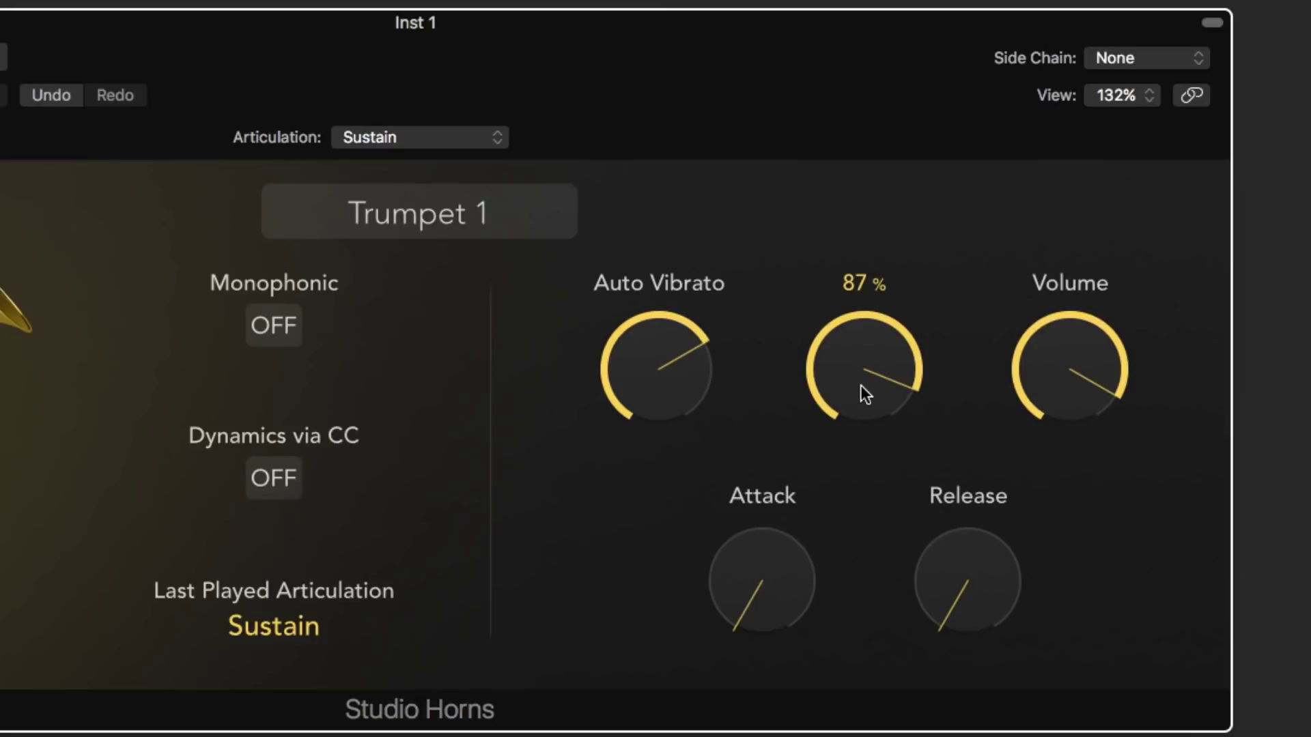
drag(711, 387, 753, 499)
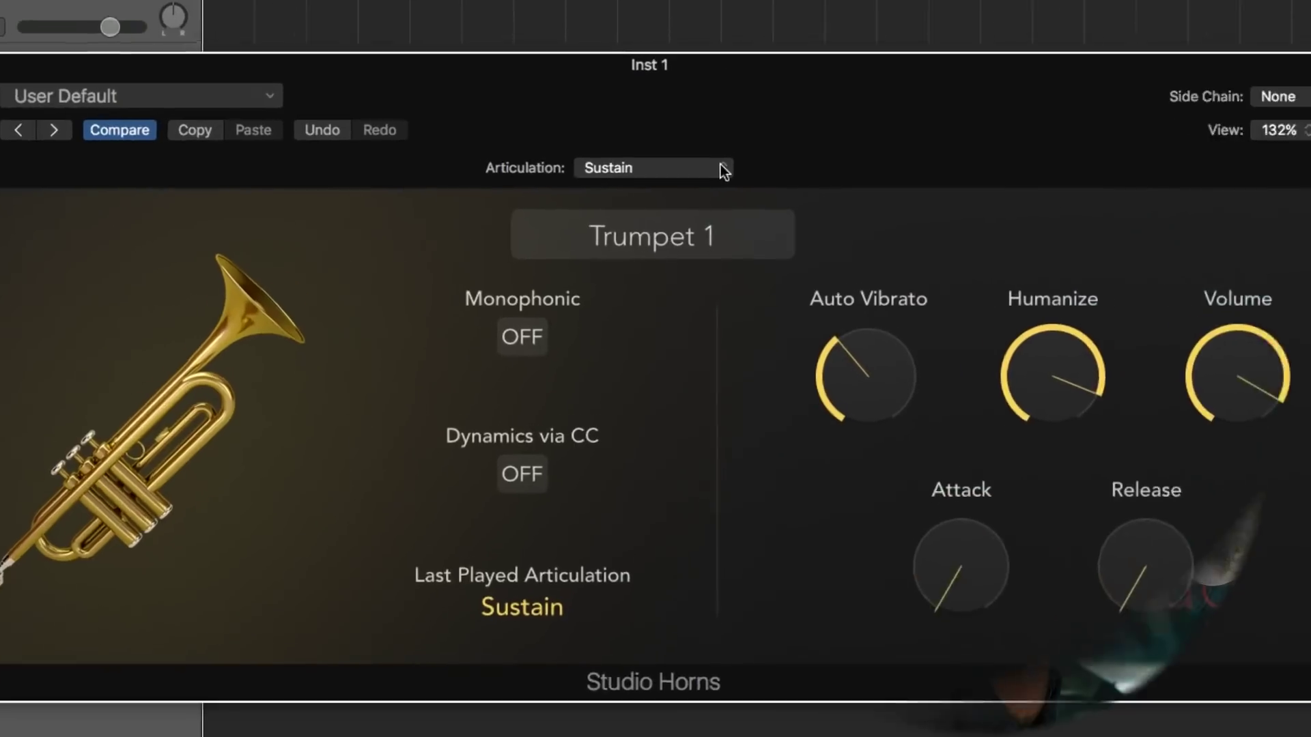
Audition the Staccato articulation, then switch the trumpet to Marcato Short.
click(717, 176)
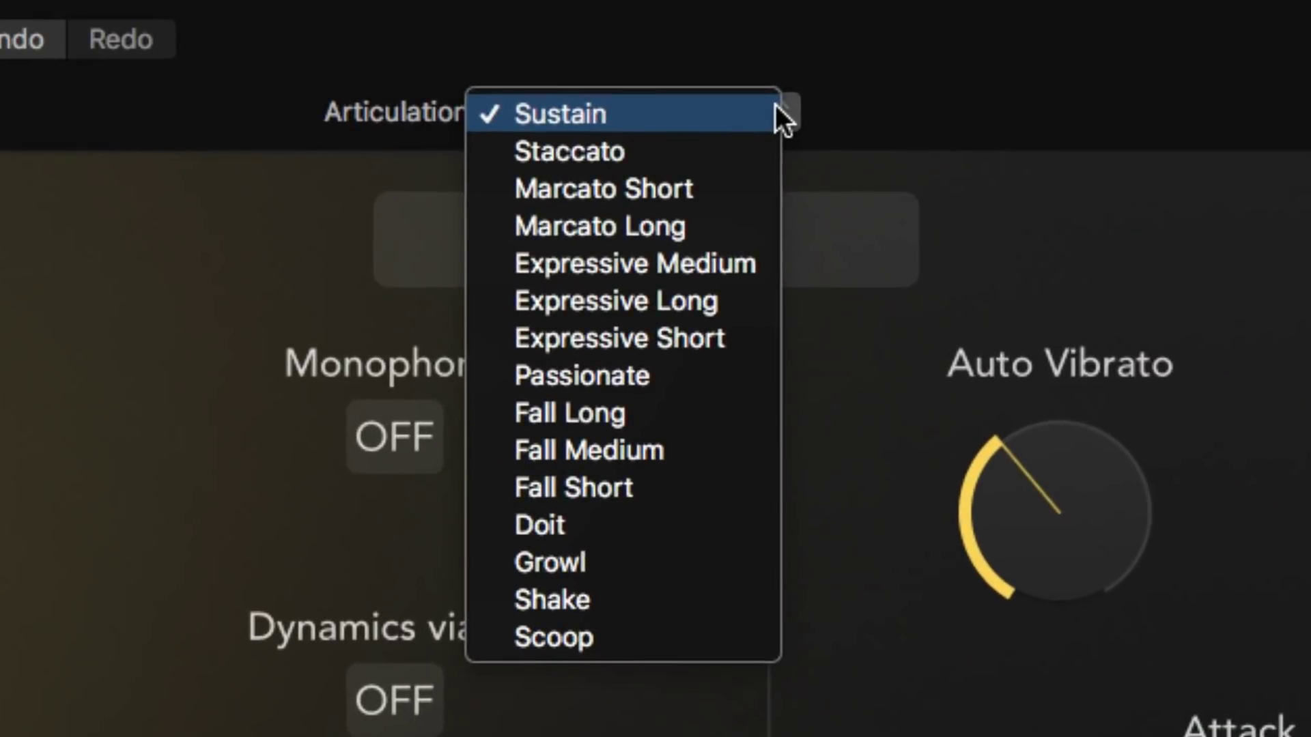
click(764, 146)
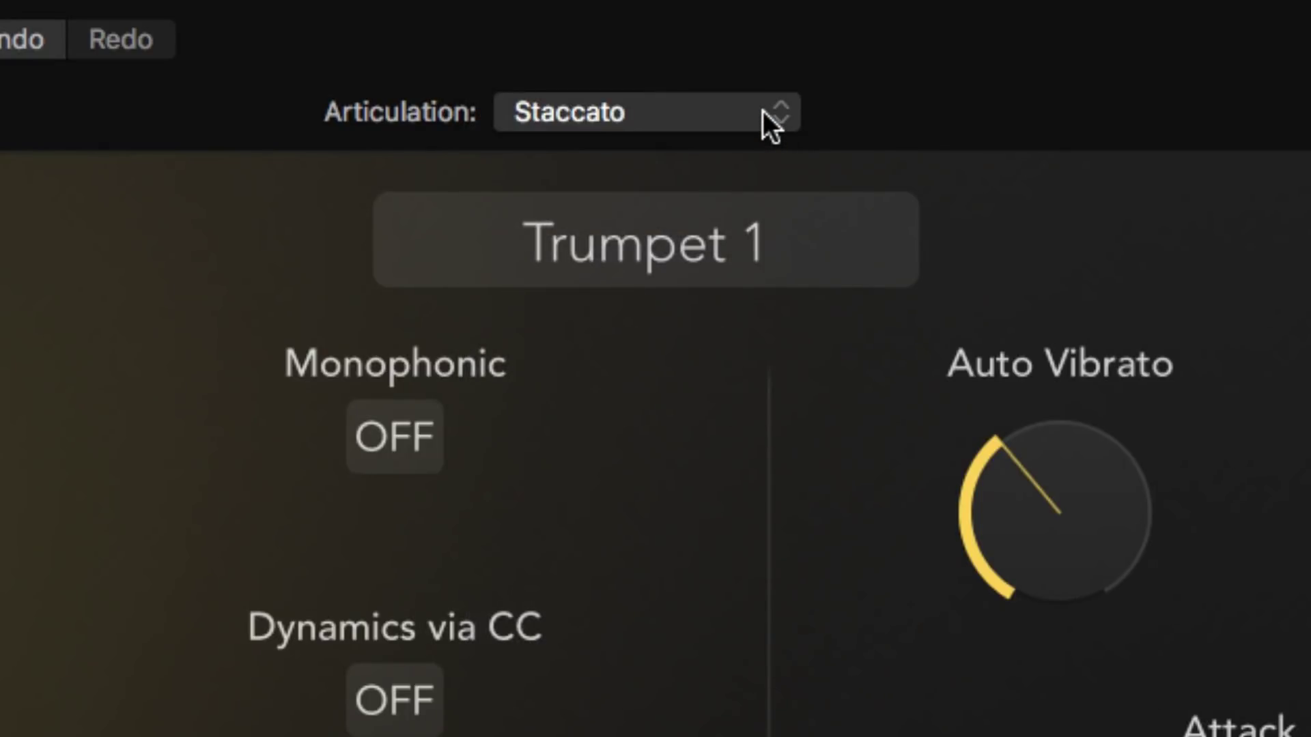
click(763, 110)
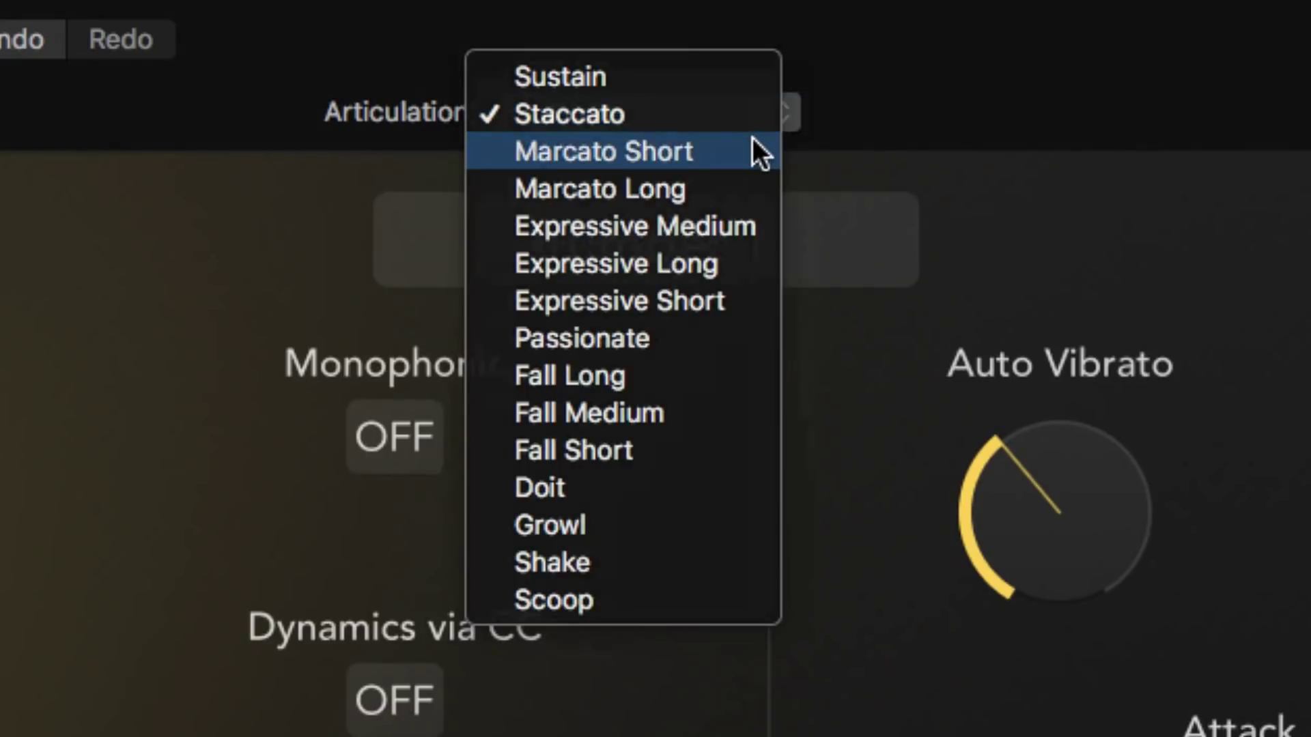
click(752, 138)
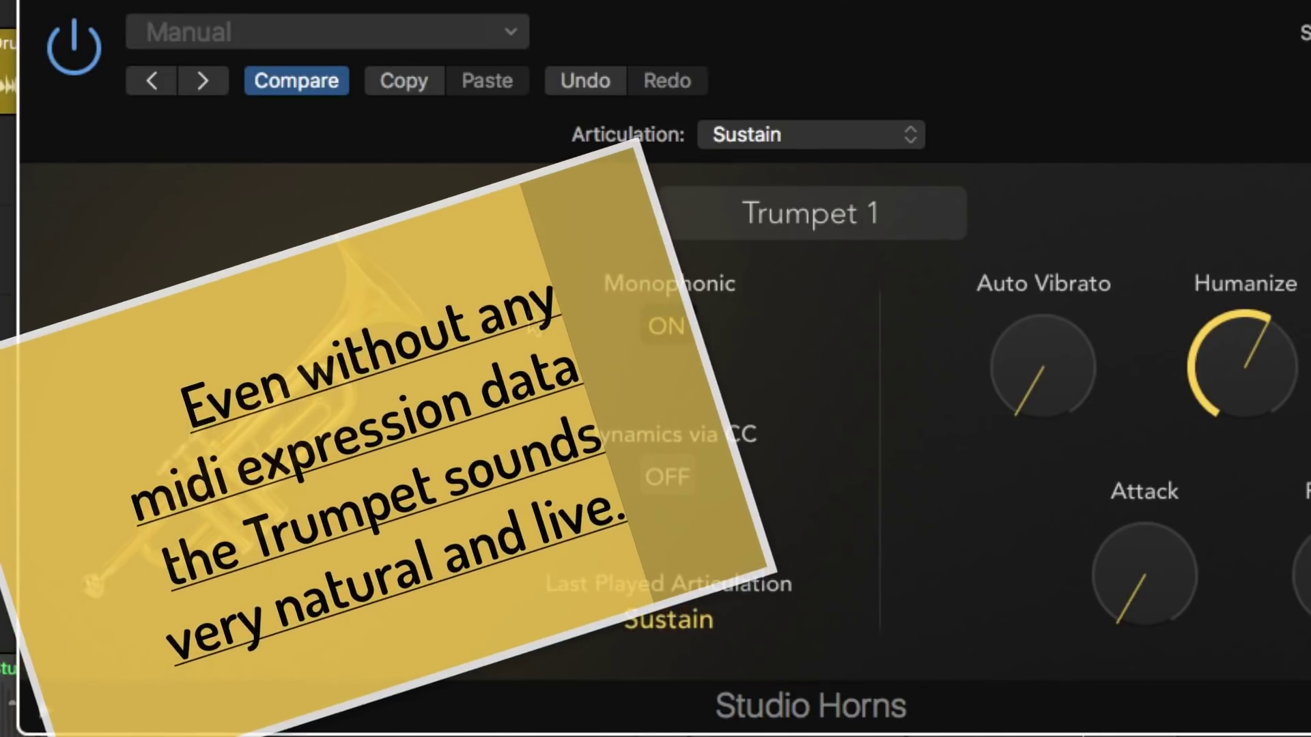
Try the Staccato, Marcato Short and Passionate articulations in turn.
click(784, 138)
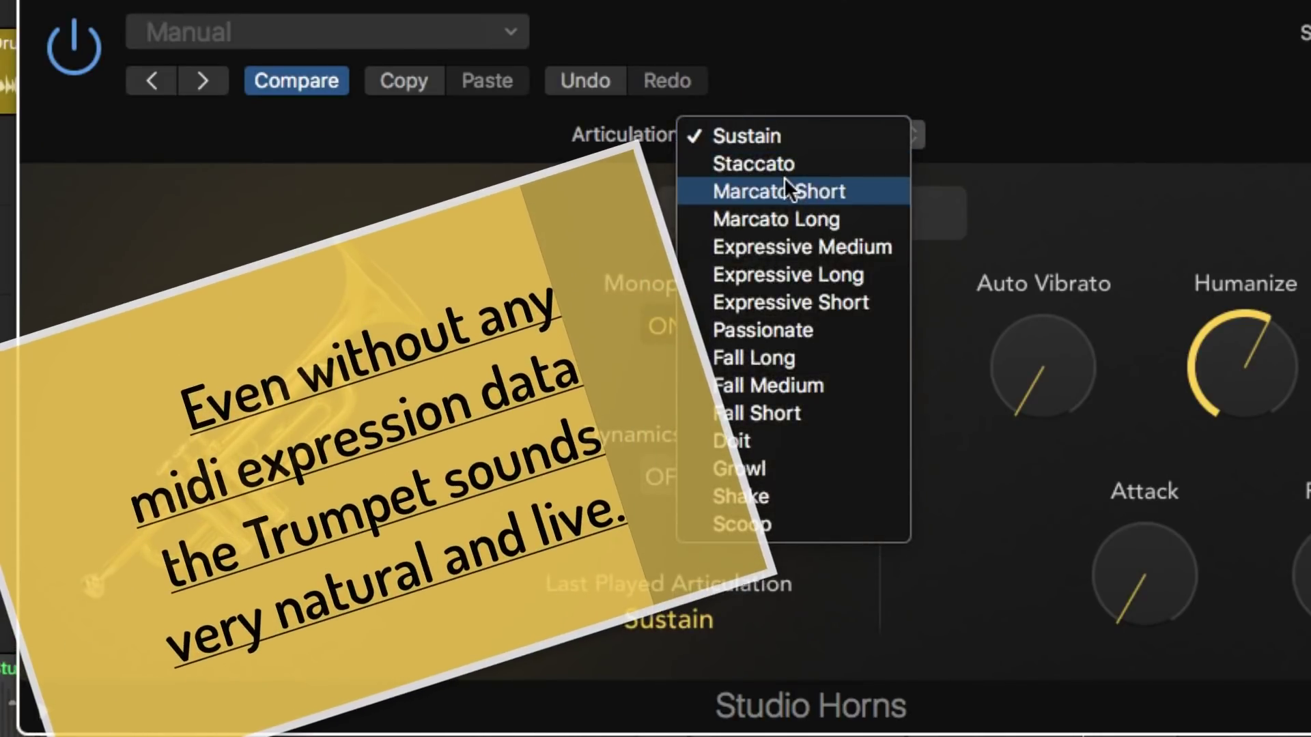
click(784, 164)
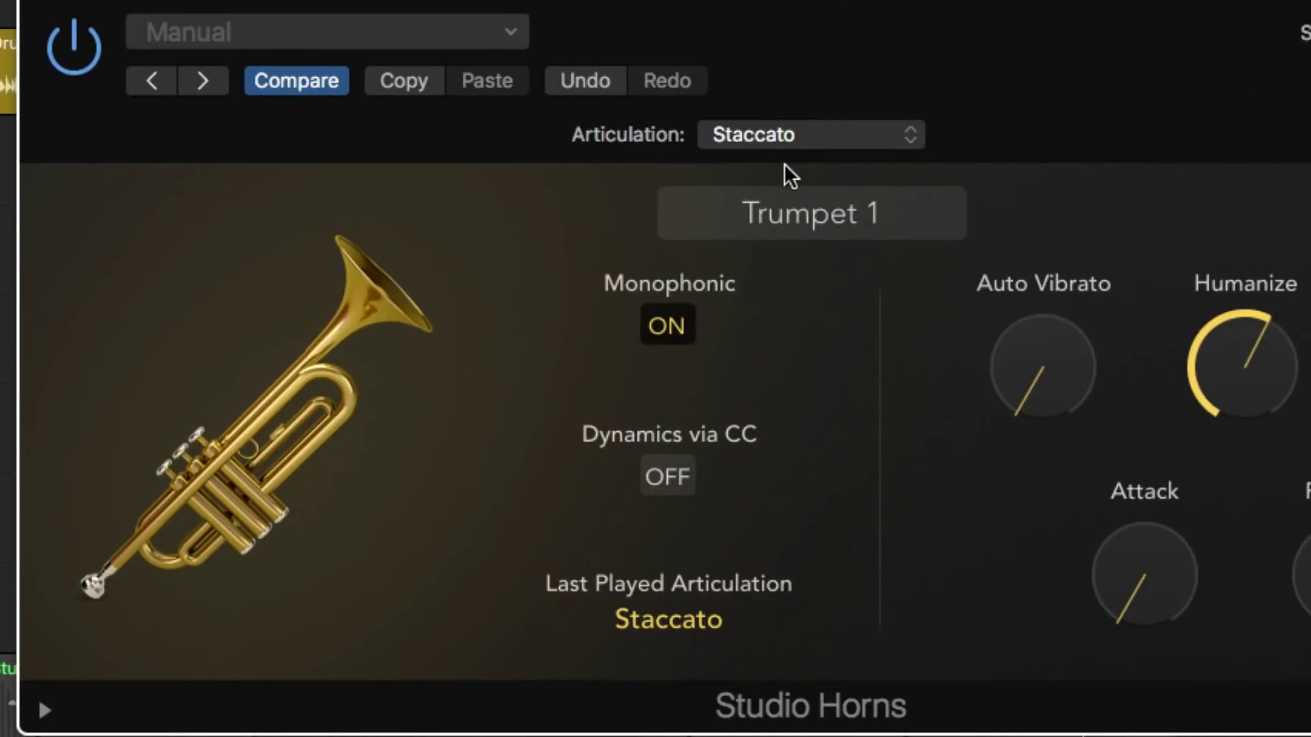
click(788, 138)
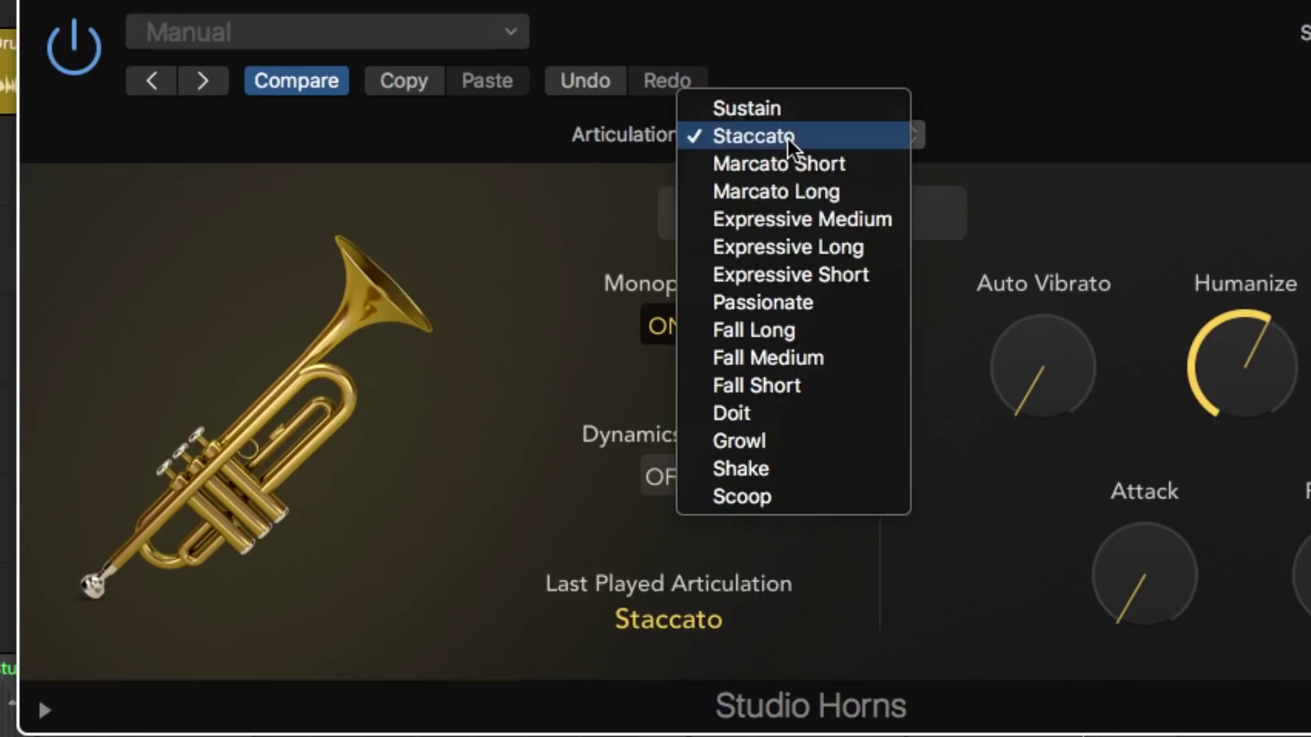
click(831, 169)
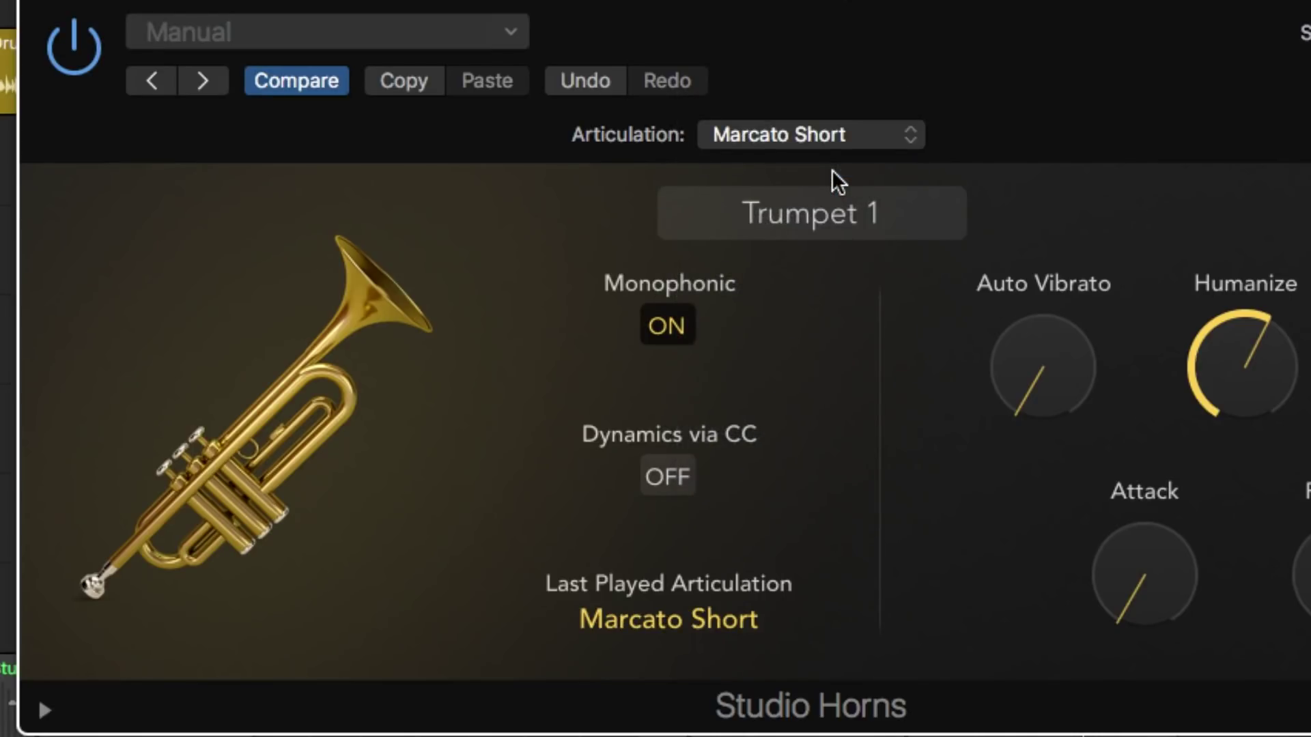
click(832, 137)
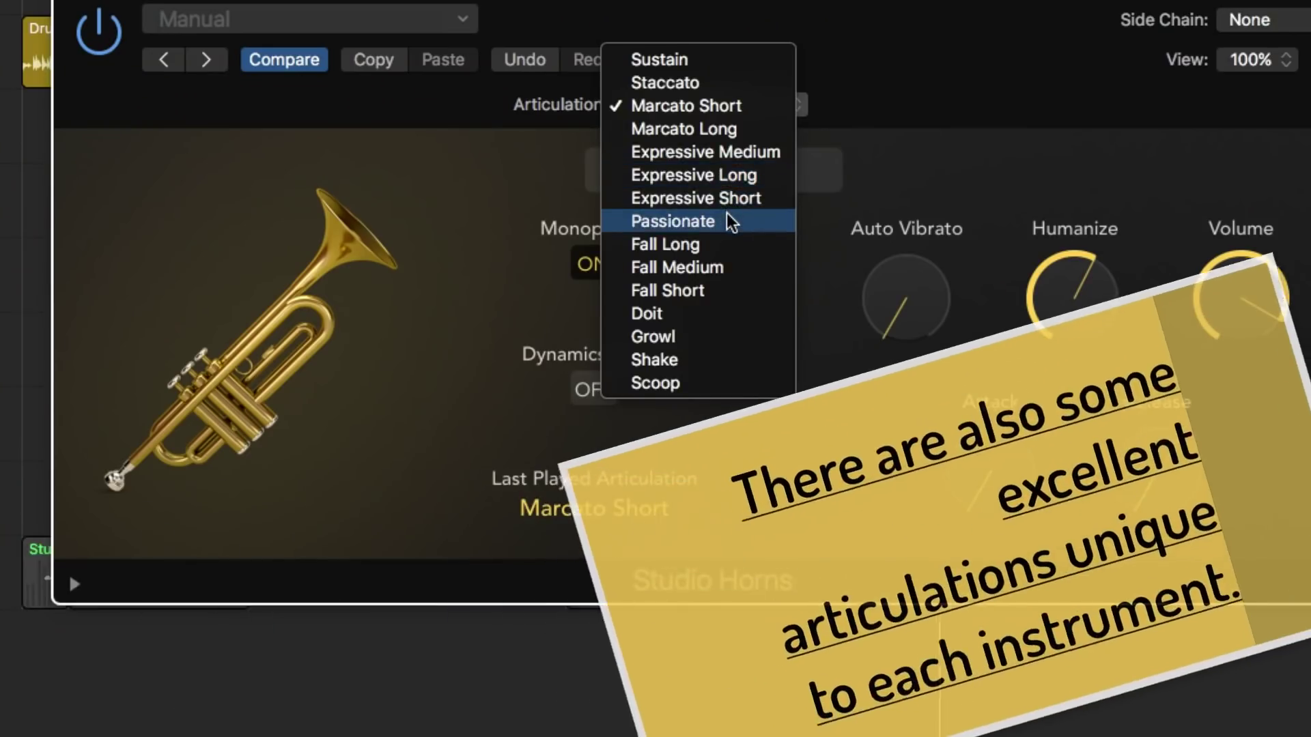
click(836, 271)
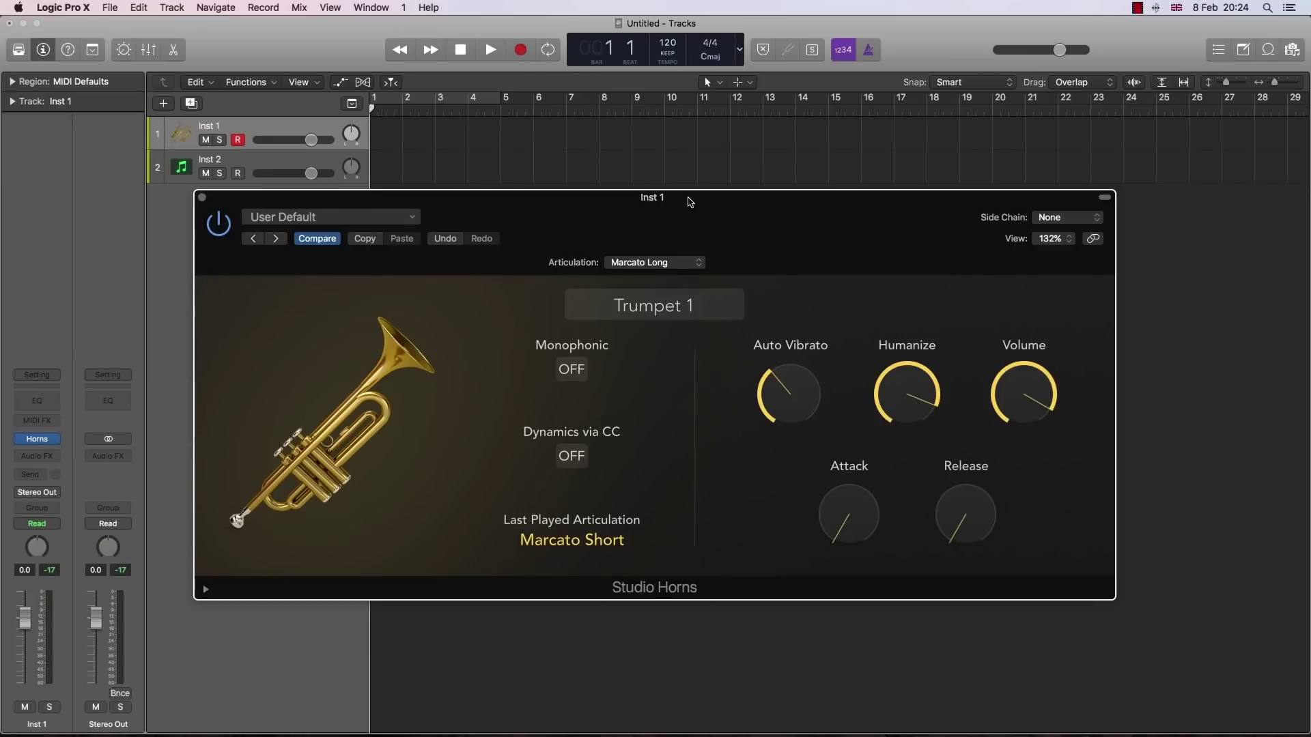
Try Expressive Long, Marcato Short and Expressive Medium, ending on the Sustain articulation.
click(685, 272)
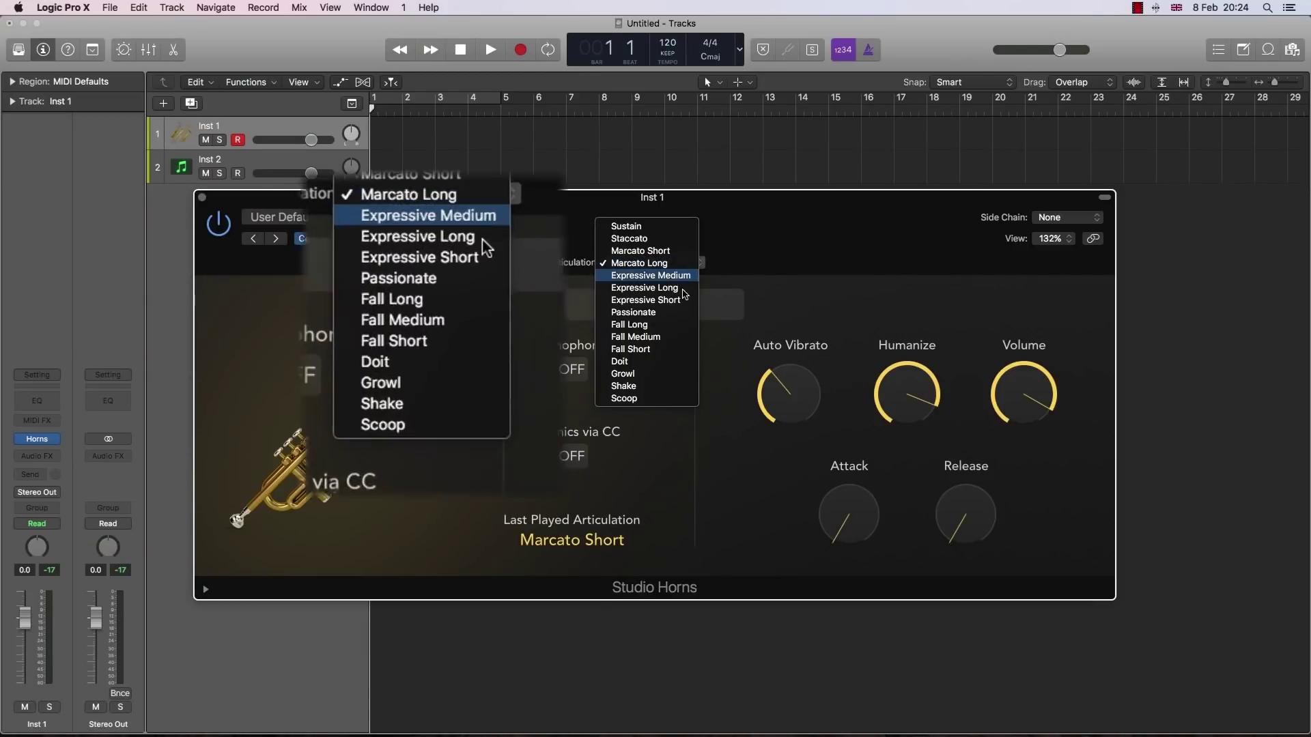
click(686, 288)
click(687, 264)
click(687, 225)
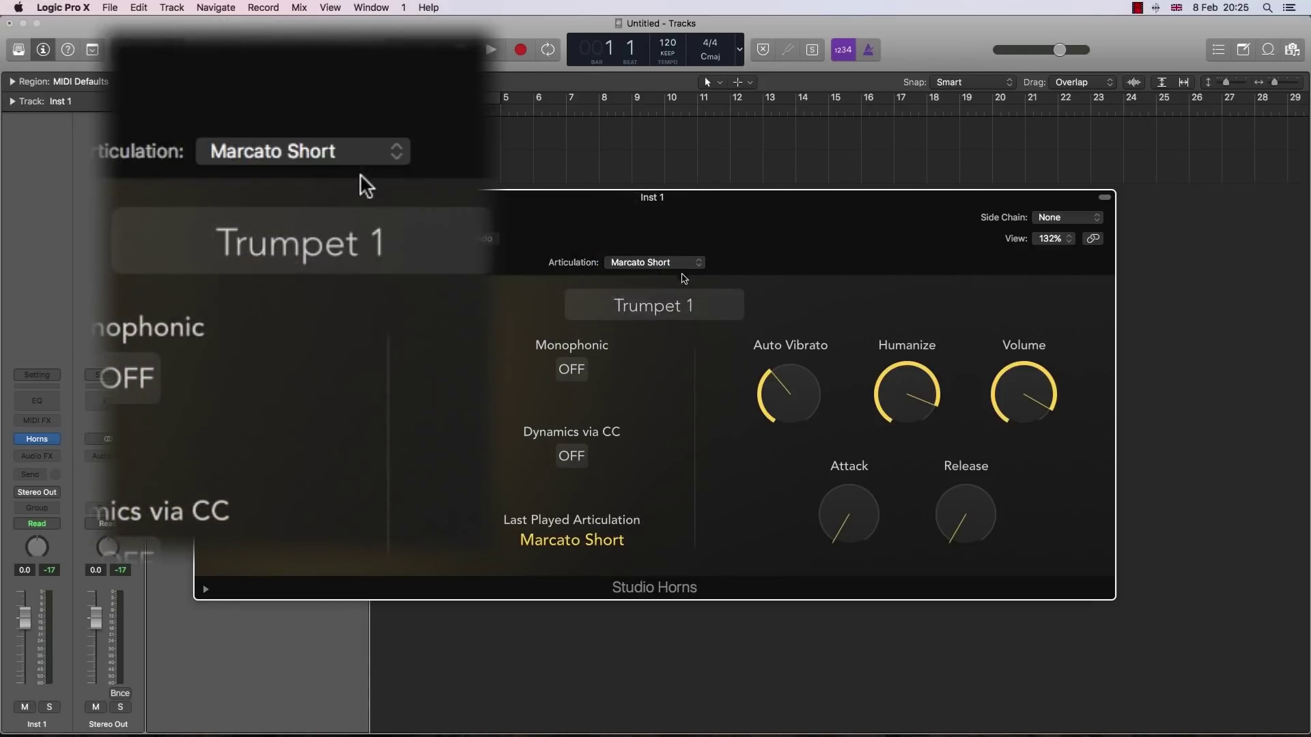
click(683, 265)
click(670, 288)
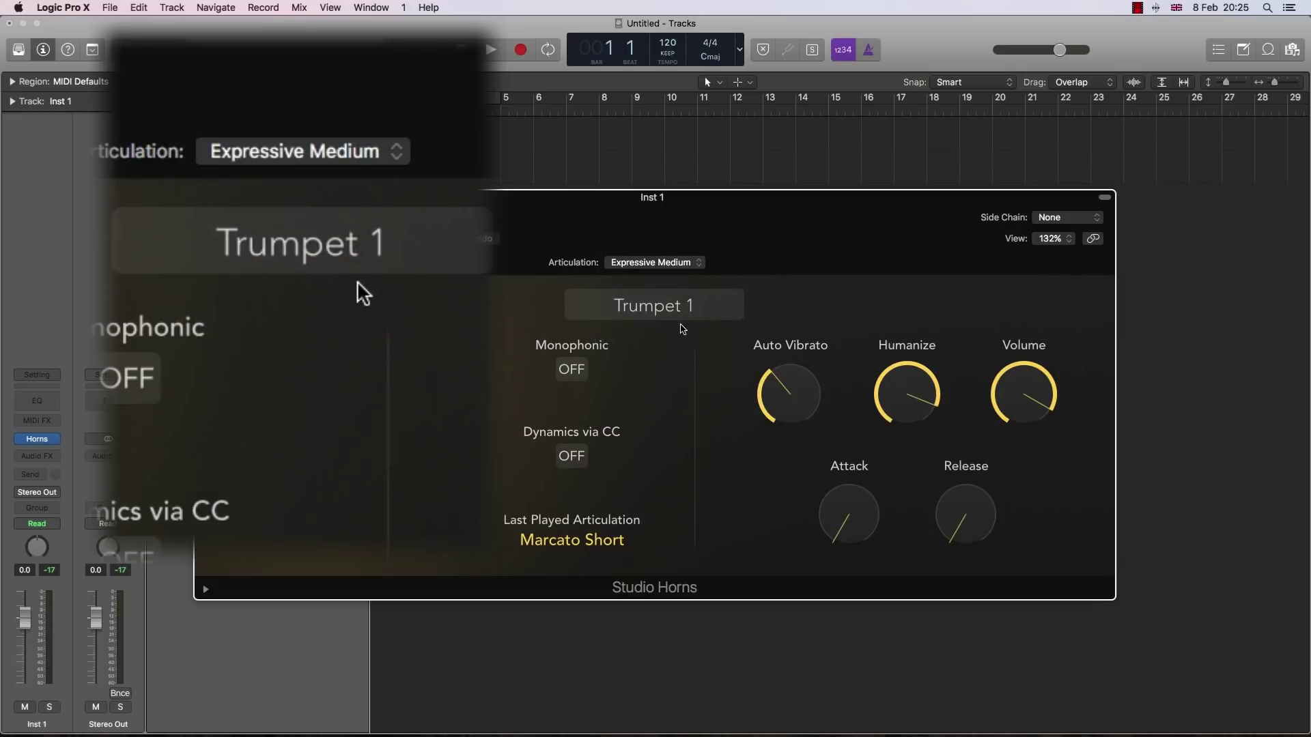
click(689, 266)
click(679, 214)
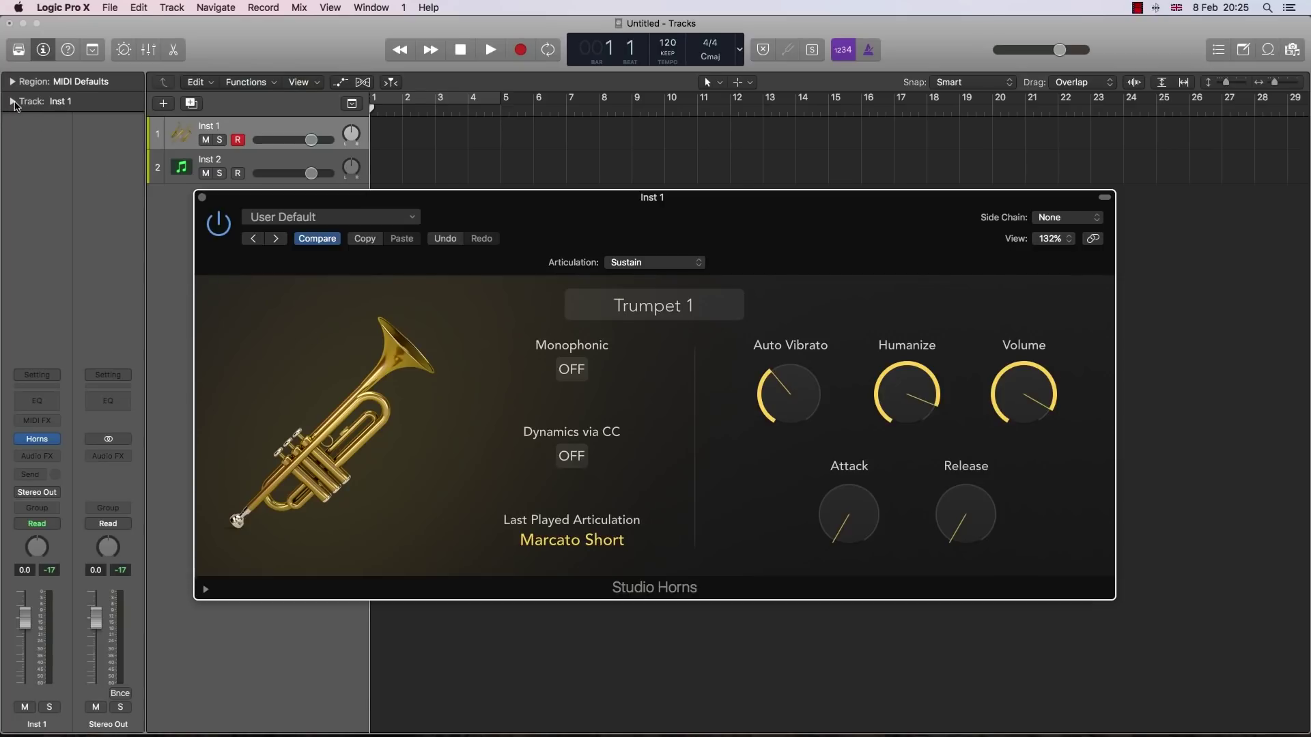
In the Track inspector, set Inst 1's Articulation Set to Studio Horns > Studio Trumpet 1.
click(13, 101)
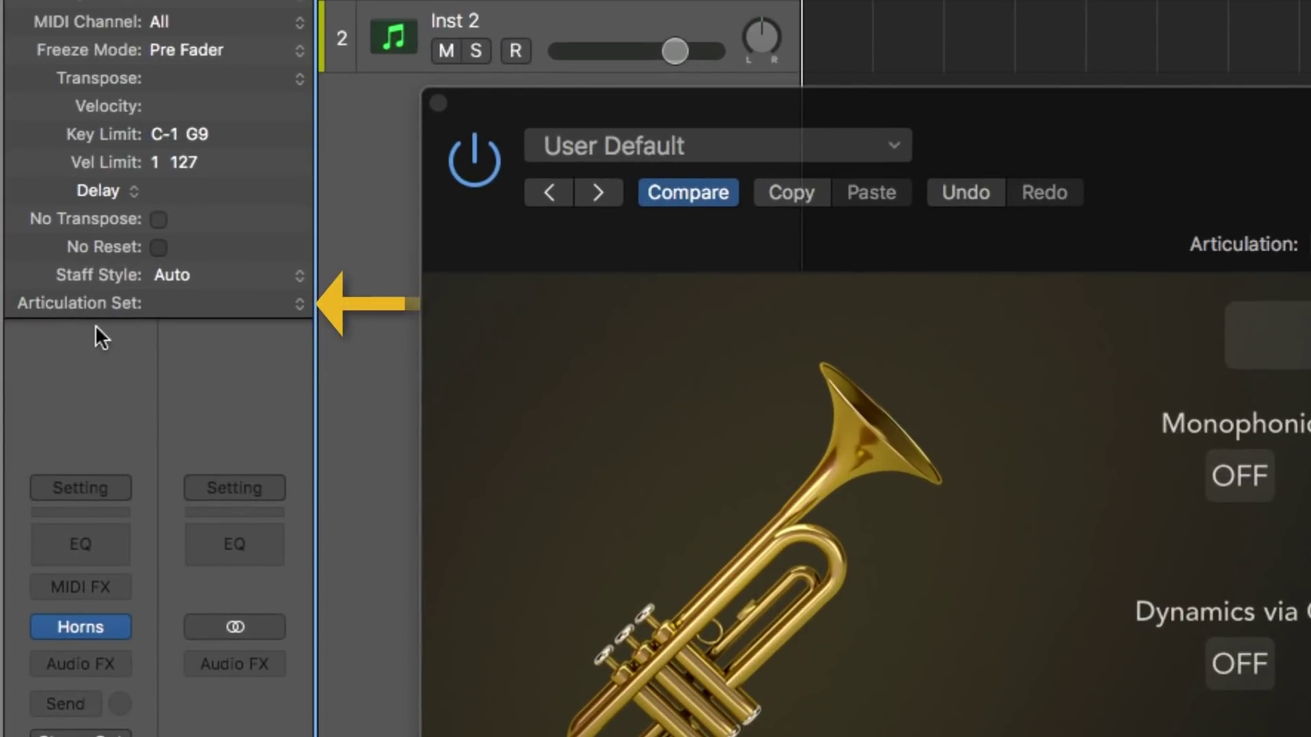
click(293, 315)
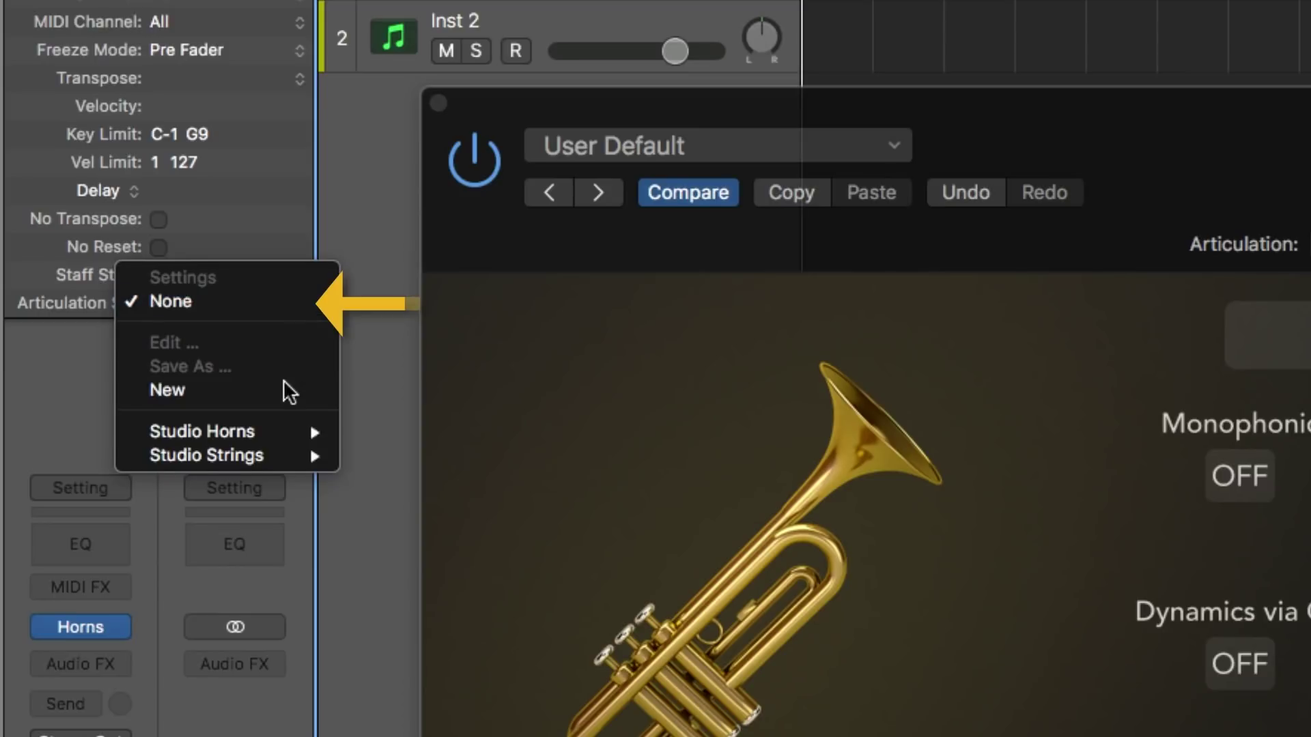
mouse_move(284, 425)
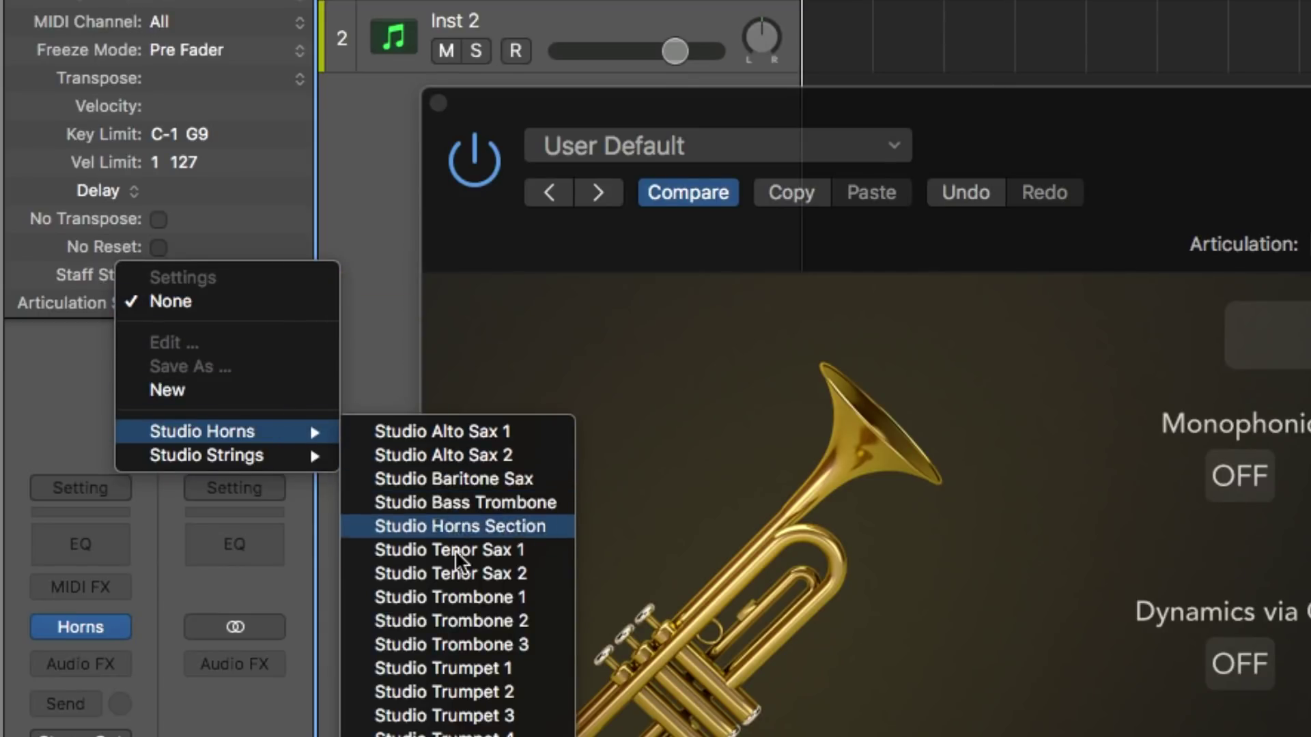
click(457, 669)
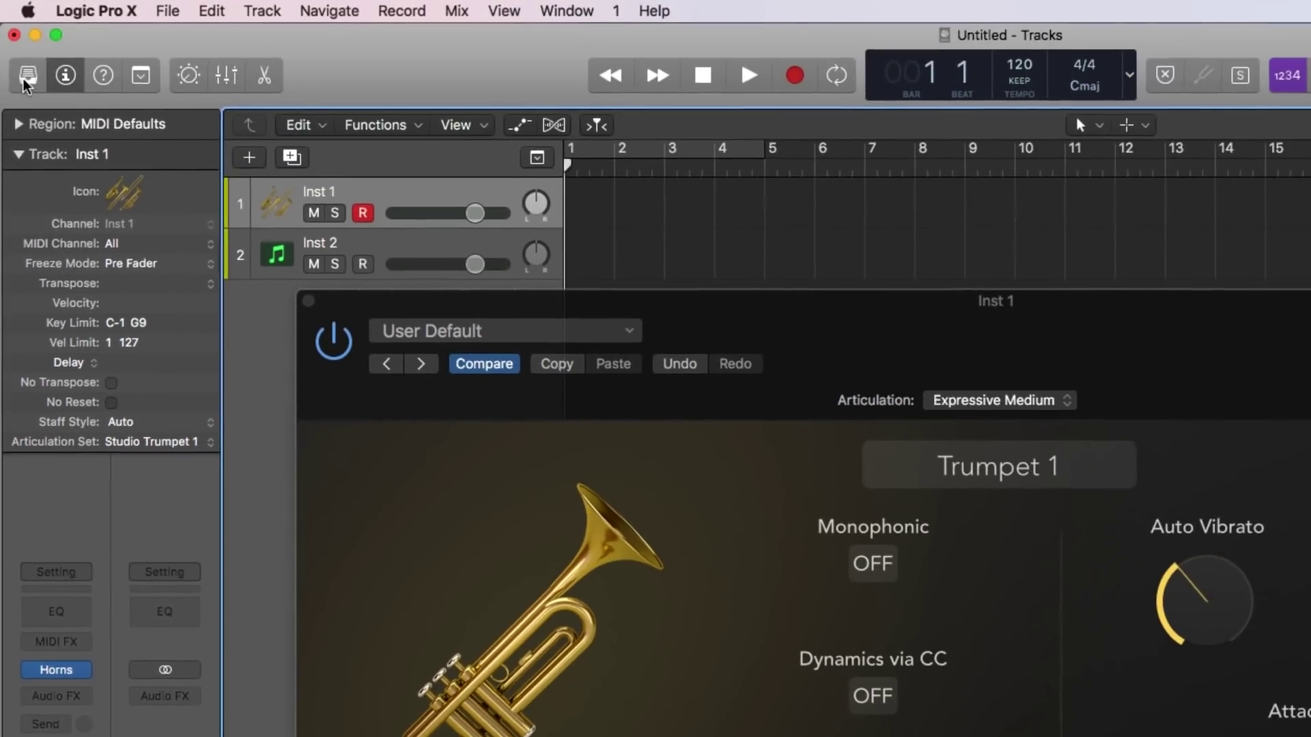
Load Studio Horns > Single Instruments > Studio Trumpet 1 from the Library.
click(27, 76)
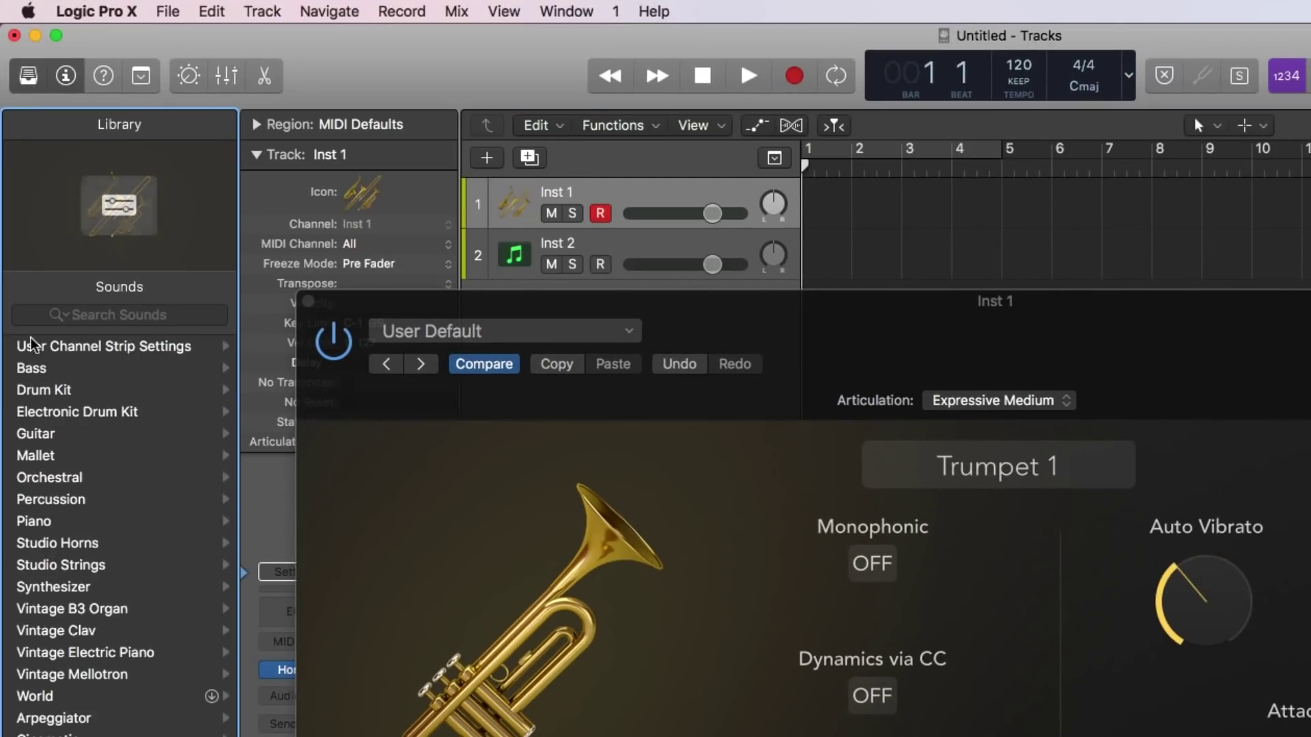
click(58, 546)
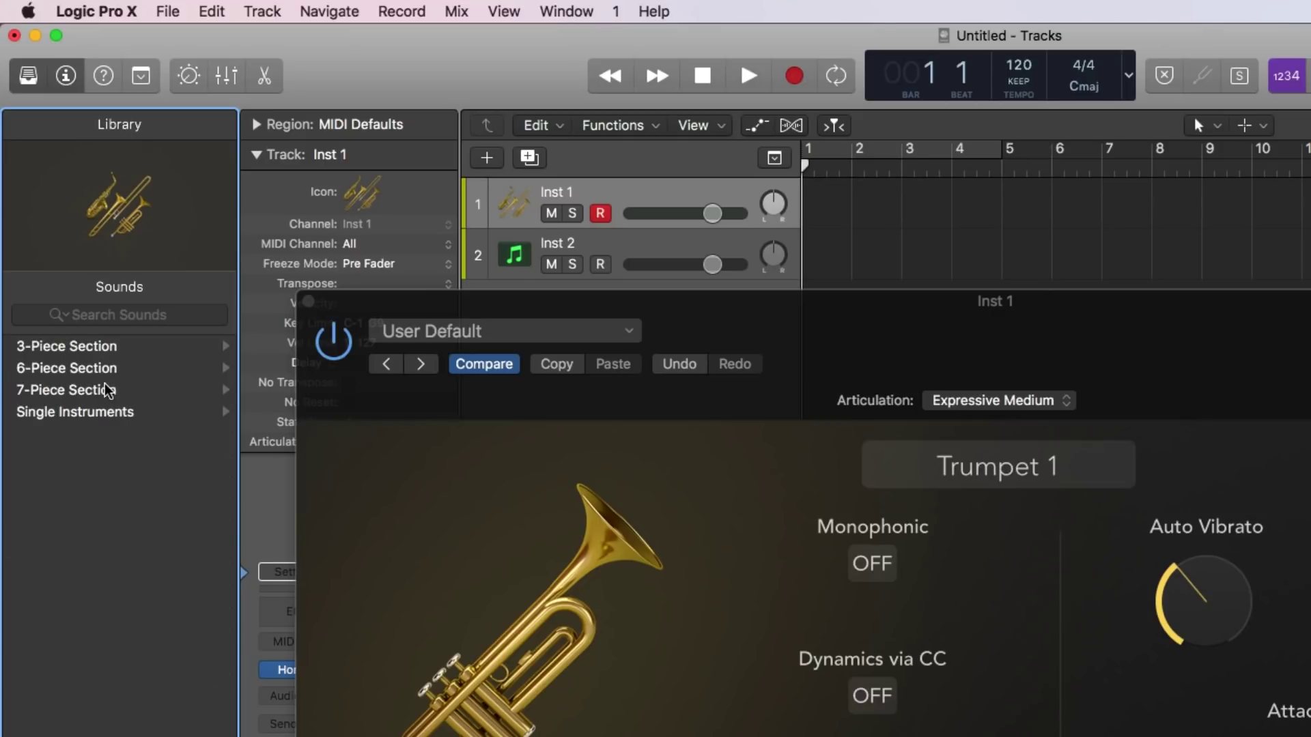
click(87, 415)
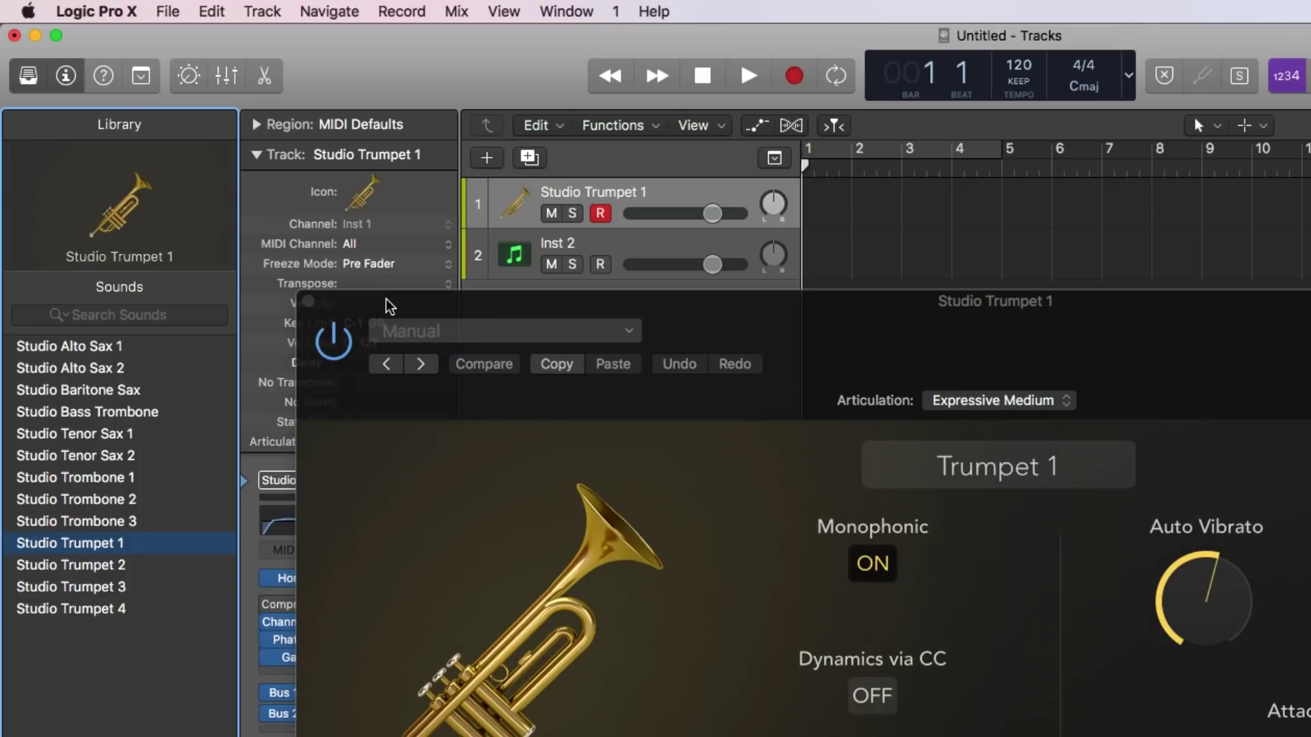
Set the Channel EQ and Phat FX insert slots to No Plug-in.
drag(383, 301, 503, 304)
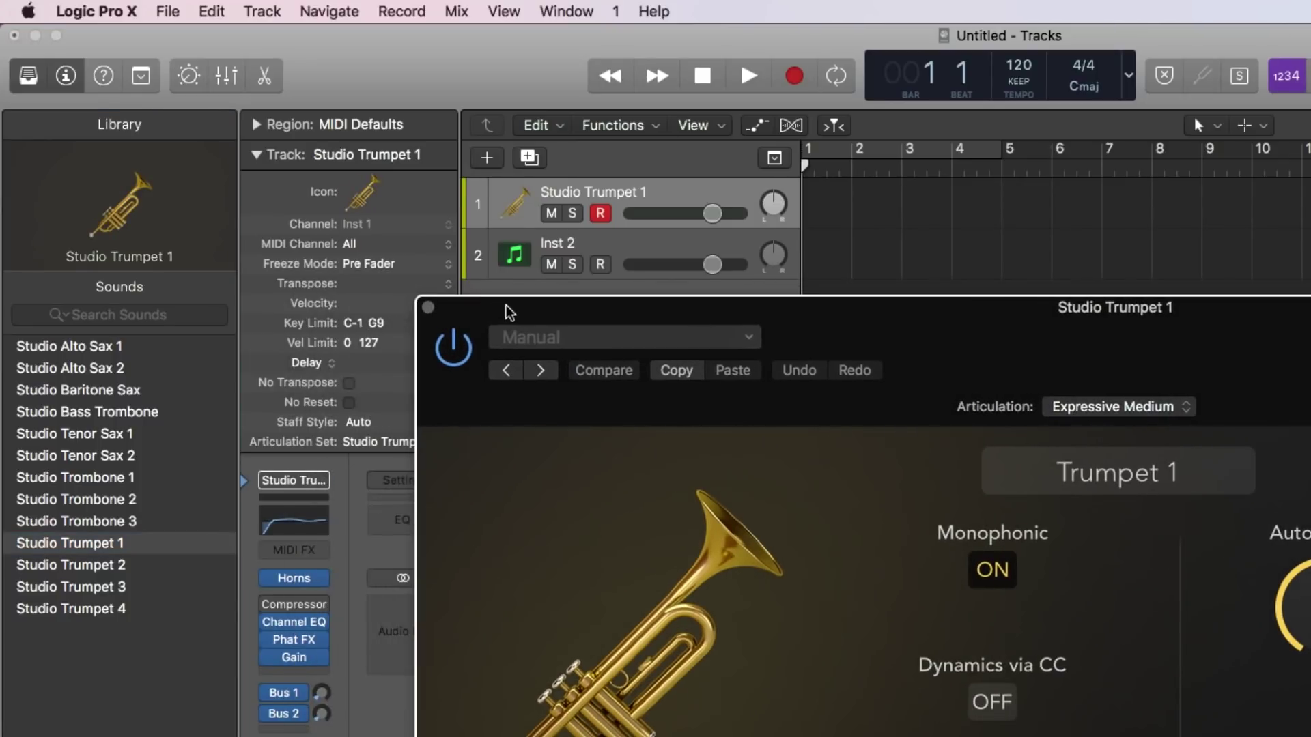
click(299, 623)
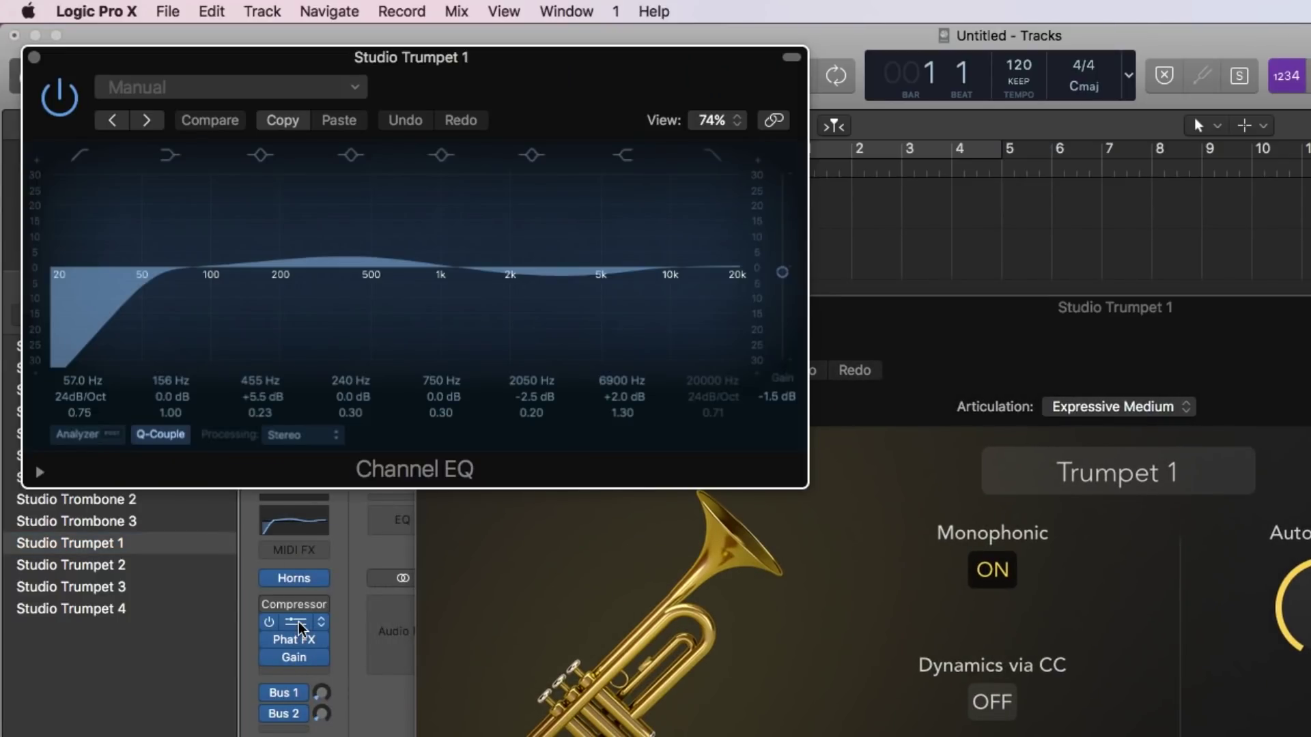
click(34, 58)
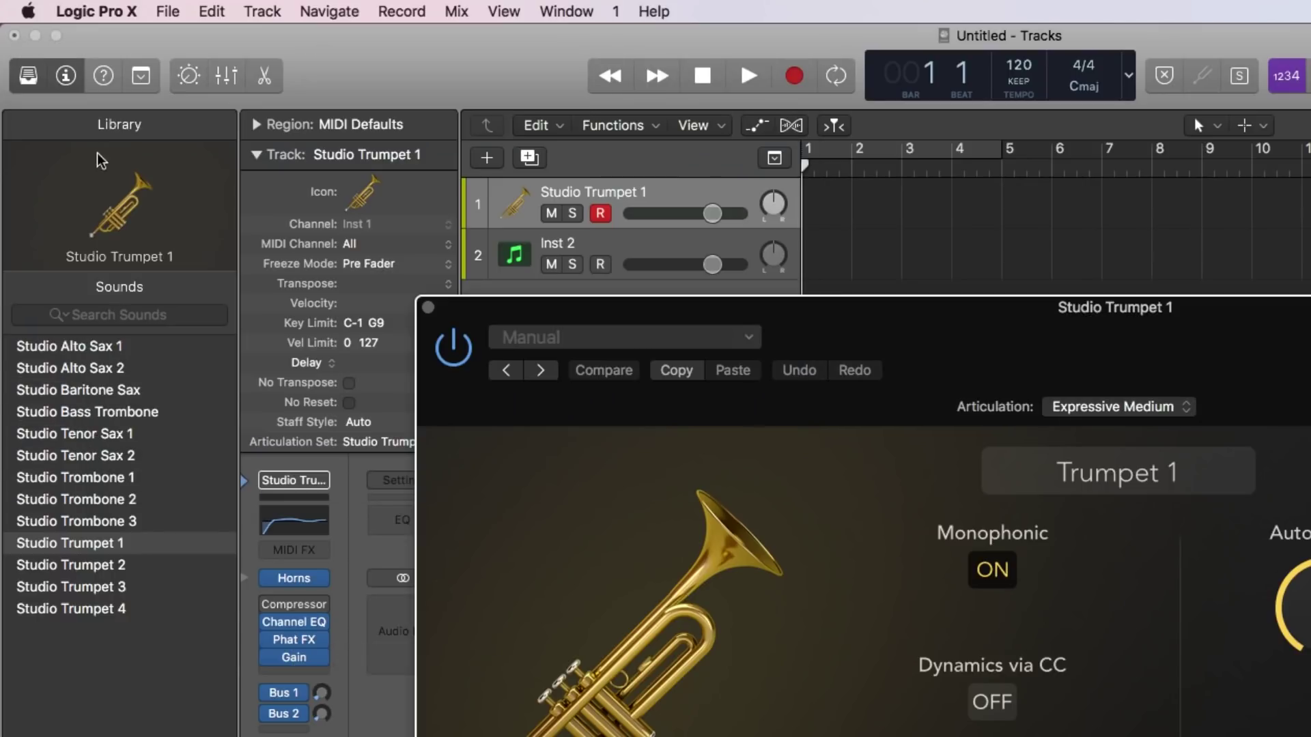
click(327, 622)
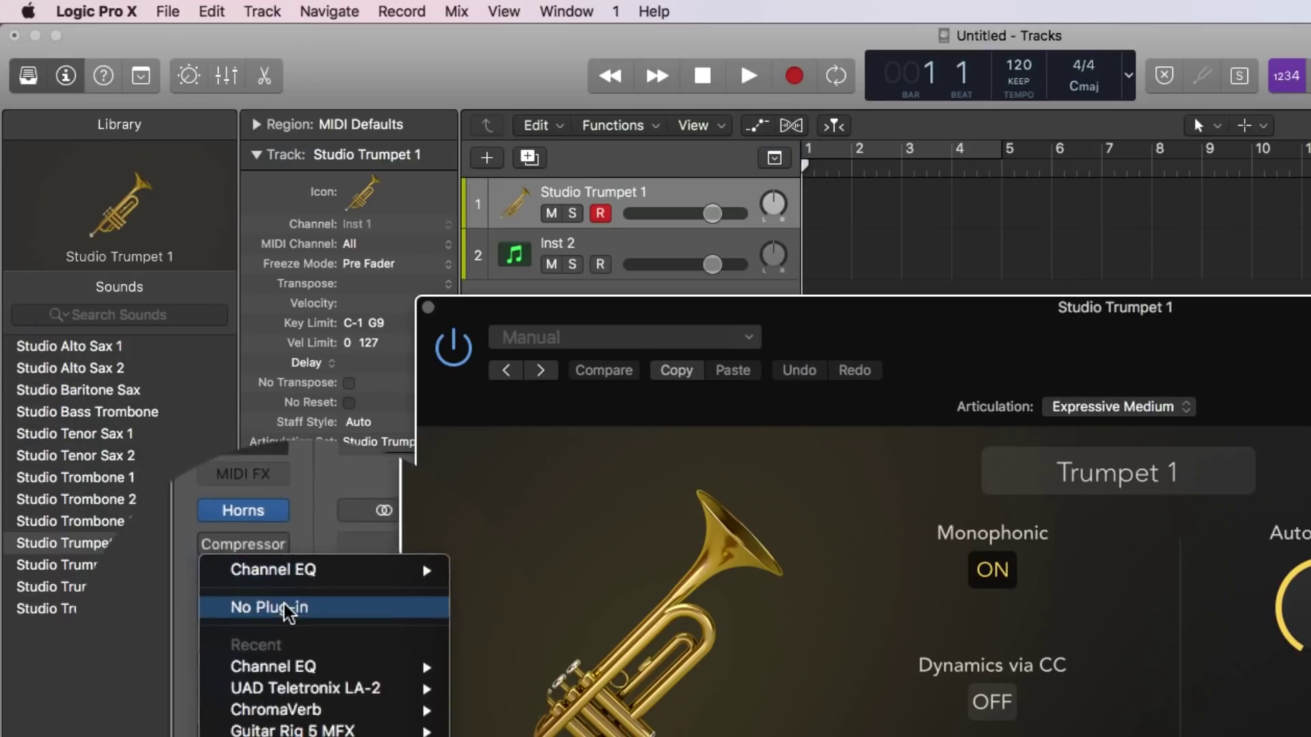
click(285, 610)
click(212, 530)
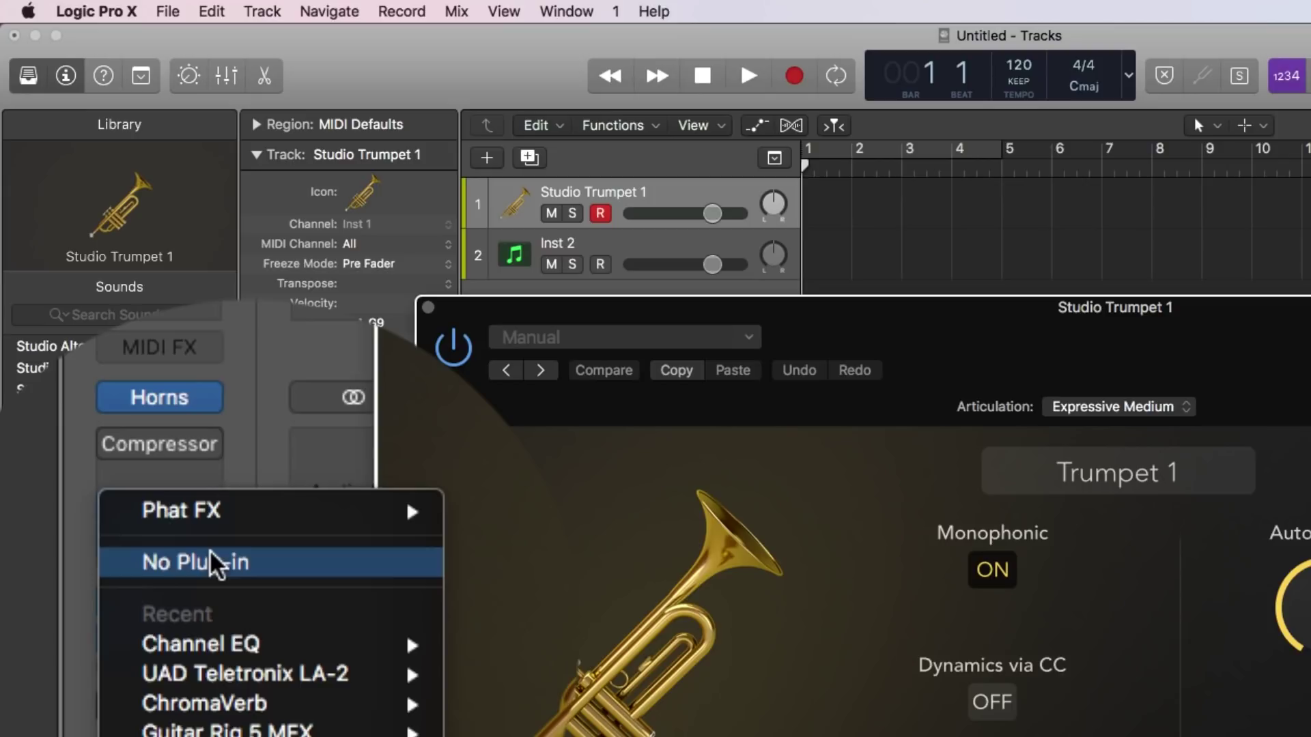
click(211, 564)
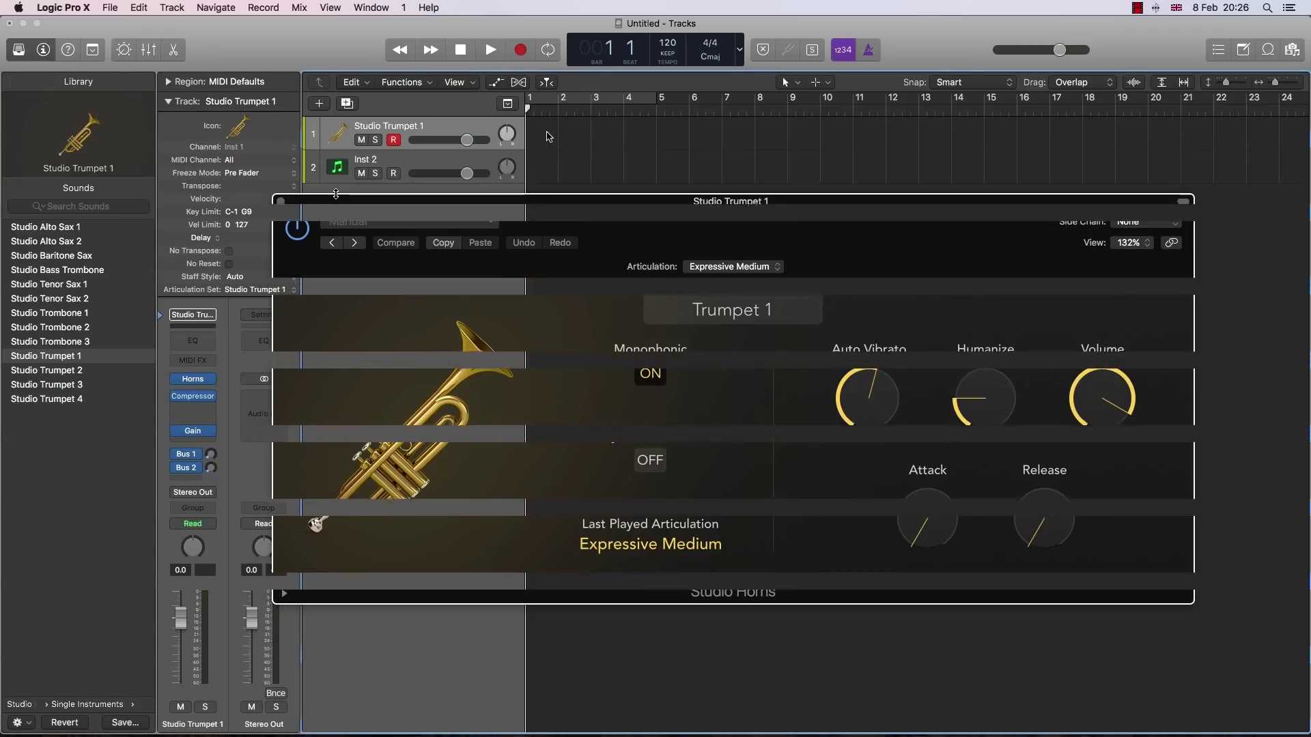
Record a short trumpet phrase on the Studio Trumpet 1 track.
key(r)
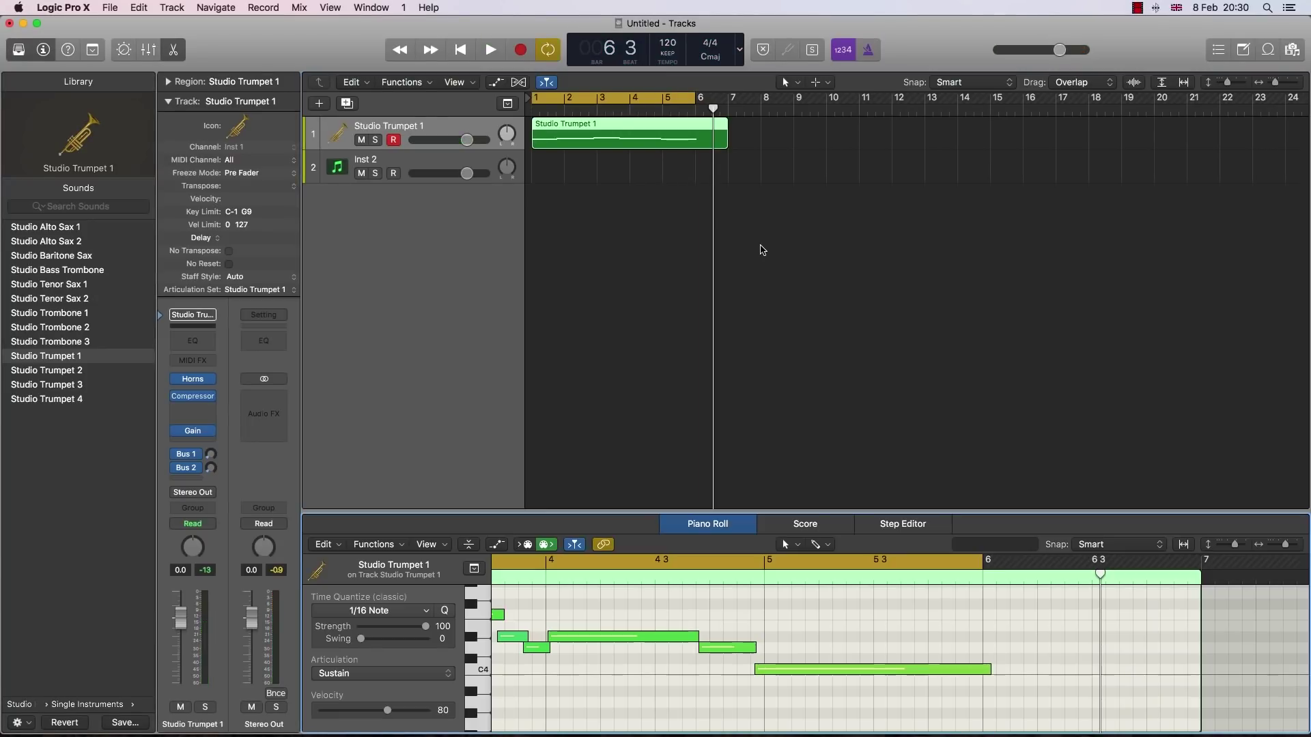
Enlarge the Piano Roll and give the three short notes near bar 3 Staccato articulation.
drag(664, 513, 664, 260)
scroll(672, 455, left, 10)
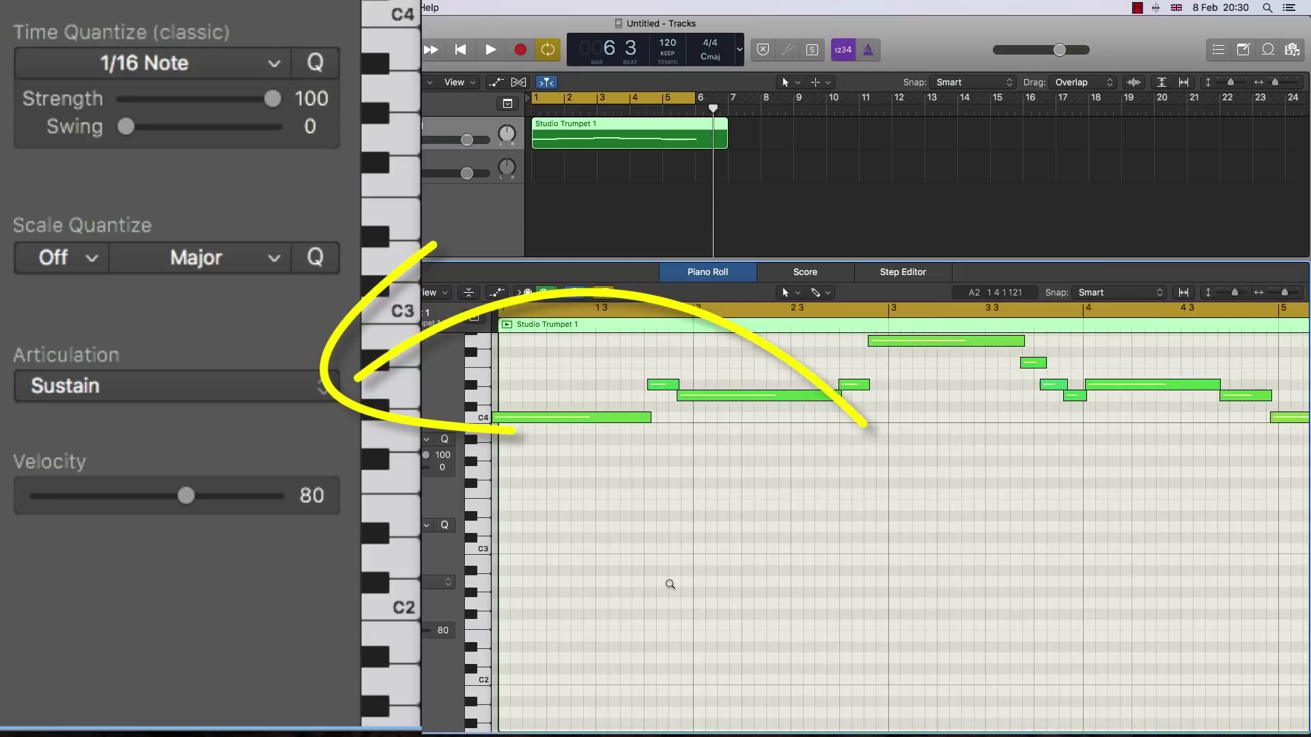
scroll(667, 584, down, 5)
scroll(669, 588, up, 3)
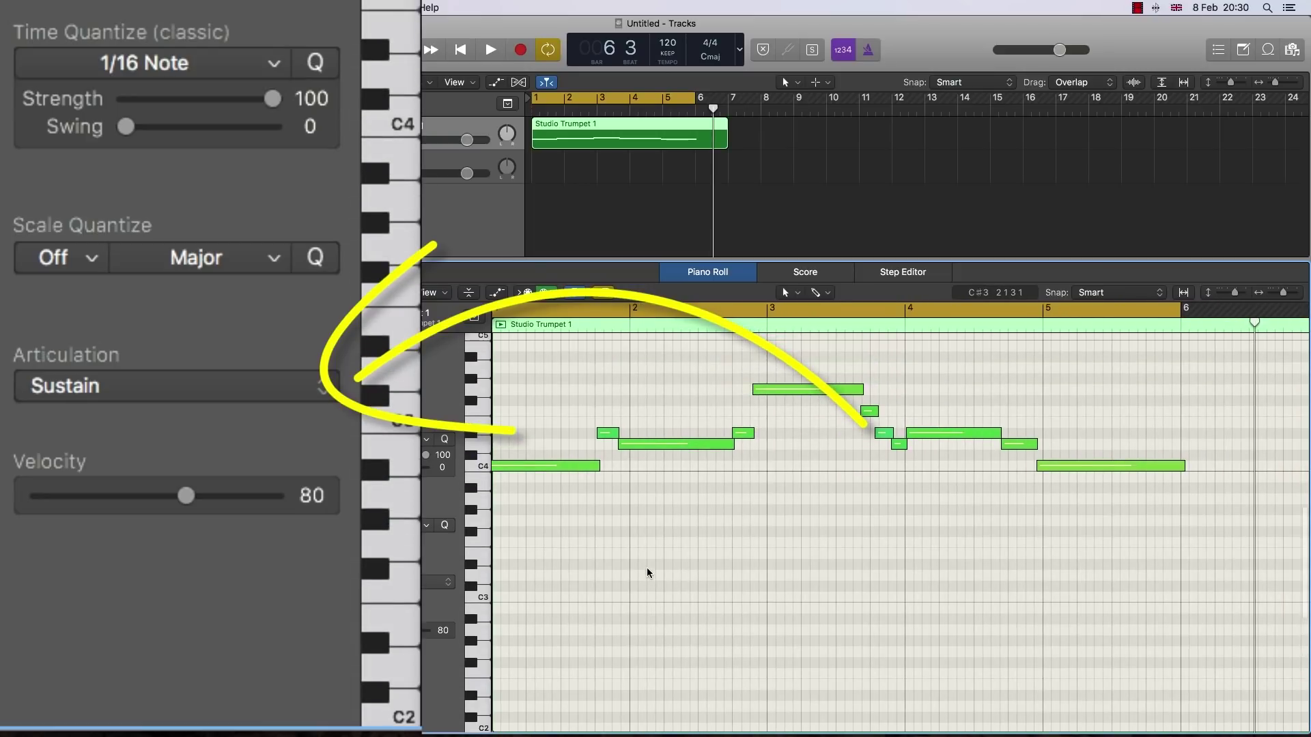
scroll(564, 497, left, 1)
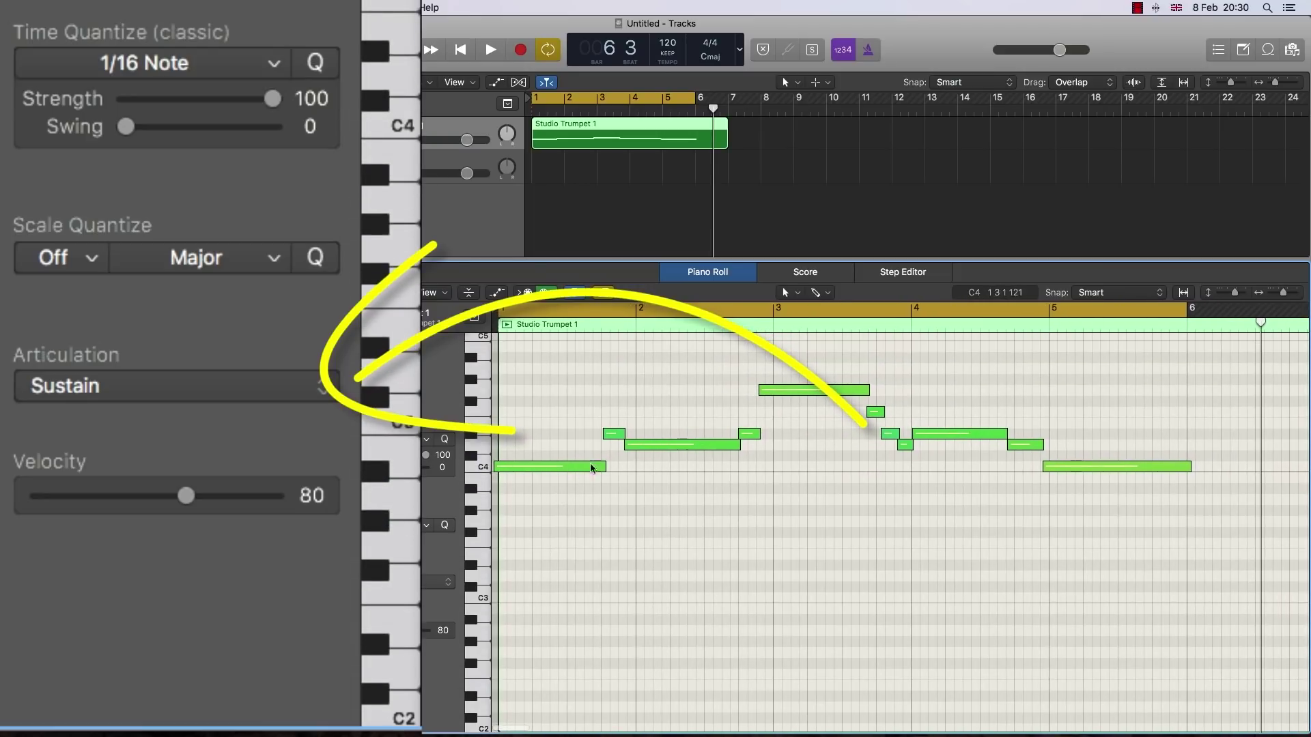
drag(850, 406, 908, 472)
click(243, 388)
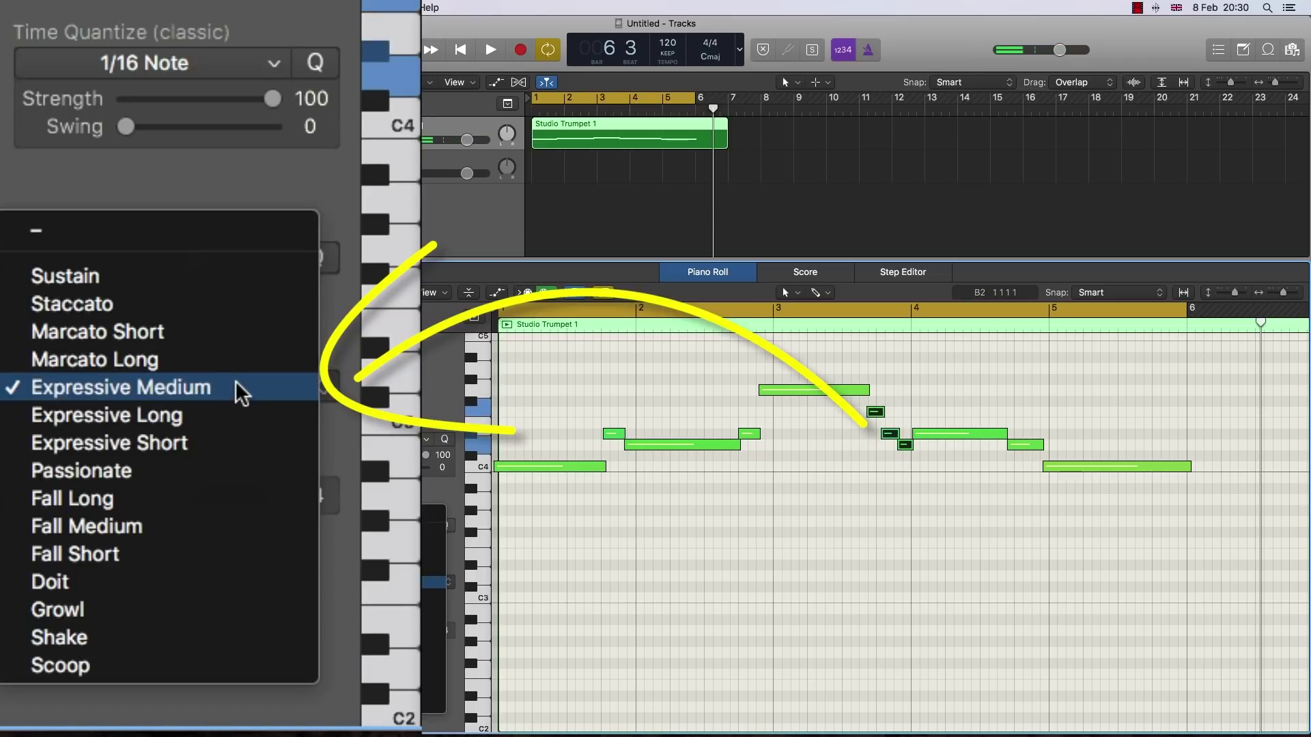
click(225, 315)
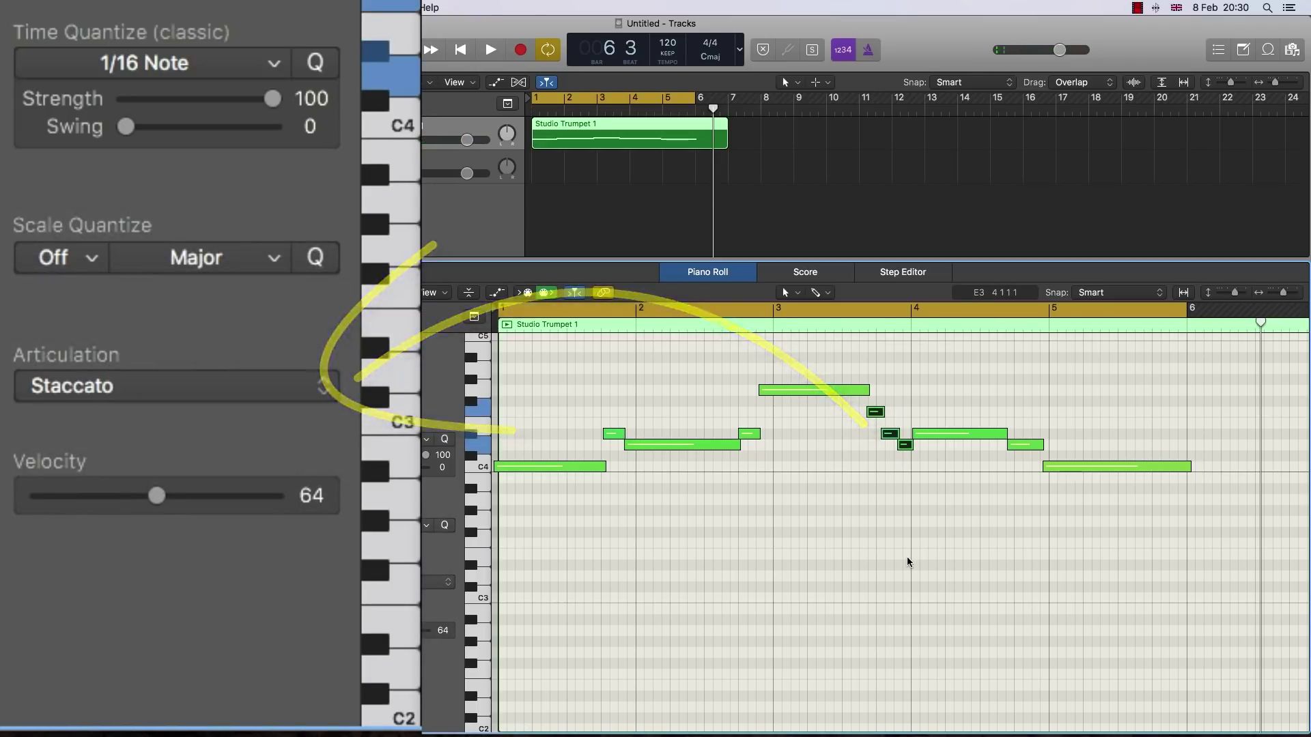
Give the long note near bar 5 the Fall Long articulation.
click(1083, 466)
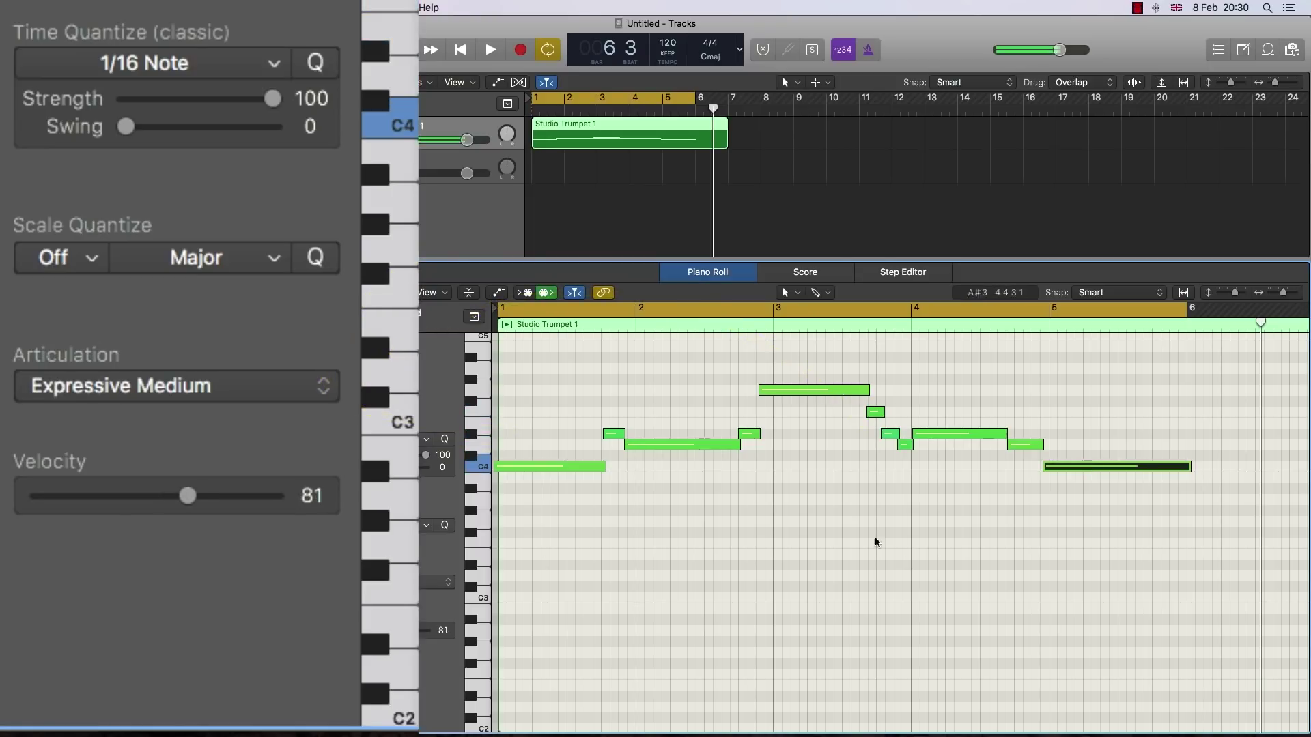
click(281, 389)
click(238, 501)
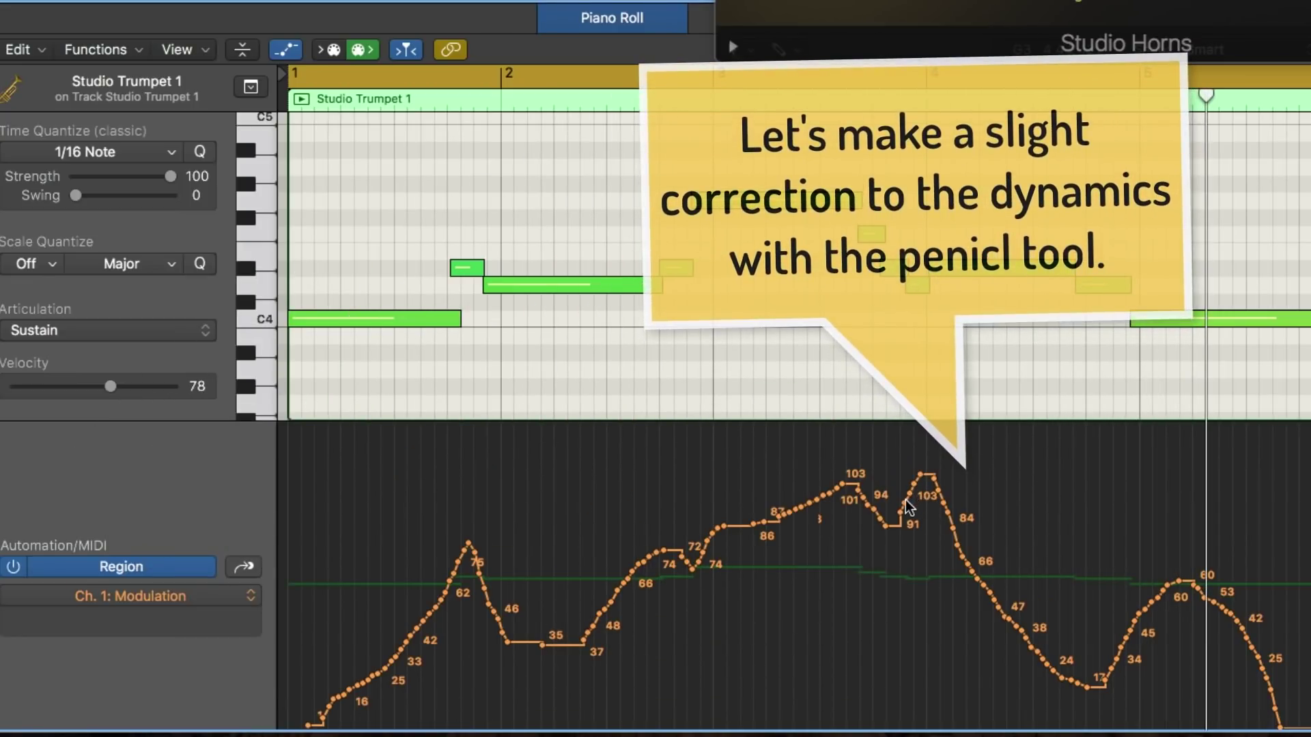
Pencil the bar-4 Modulation peak into a dip, play it from bar 3, and close the editor.
key(t)
click(897, 531)
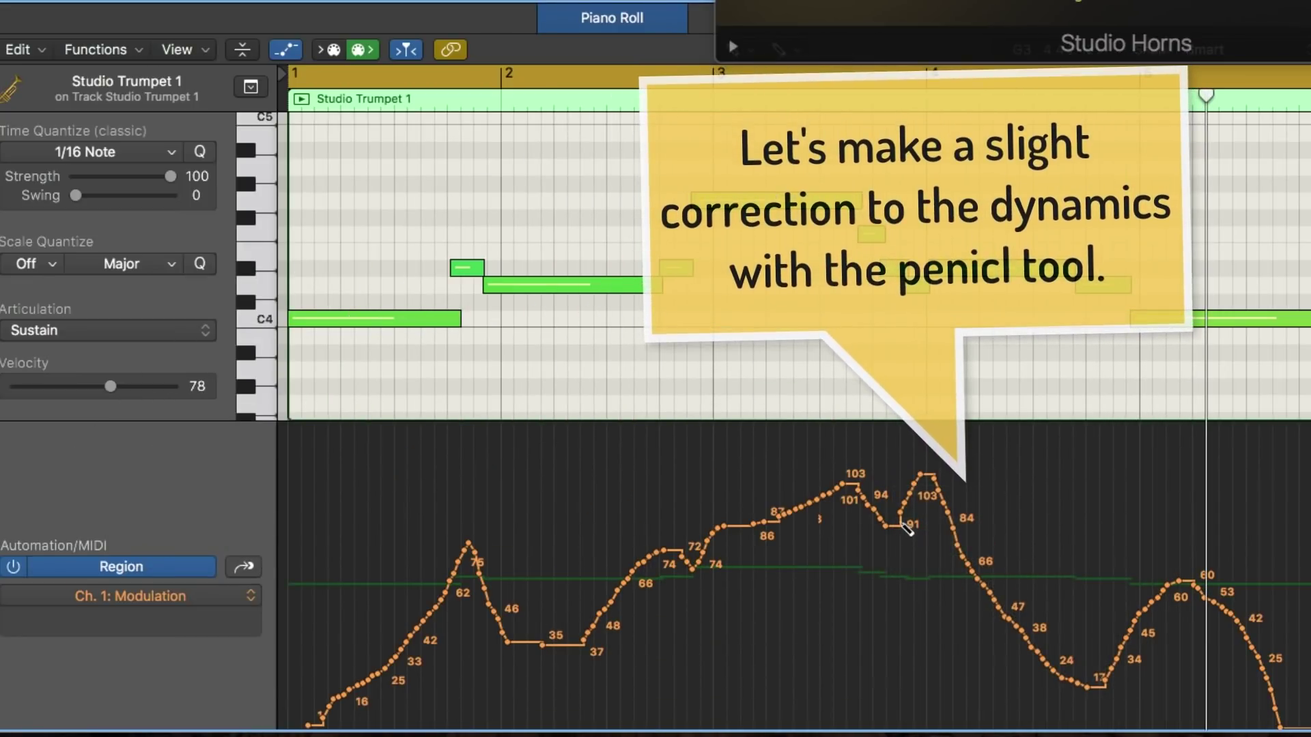
mouse_move(907, 530)
mouse_down()
mouse_move(940, 598)
mouse_move(990, 556)
mouse_up()
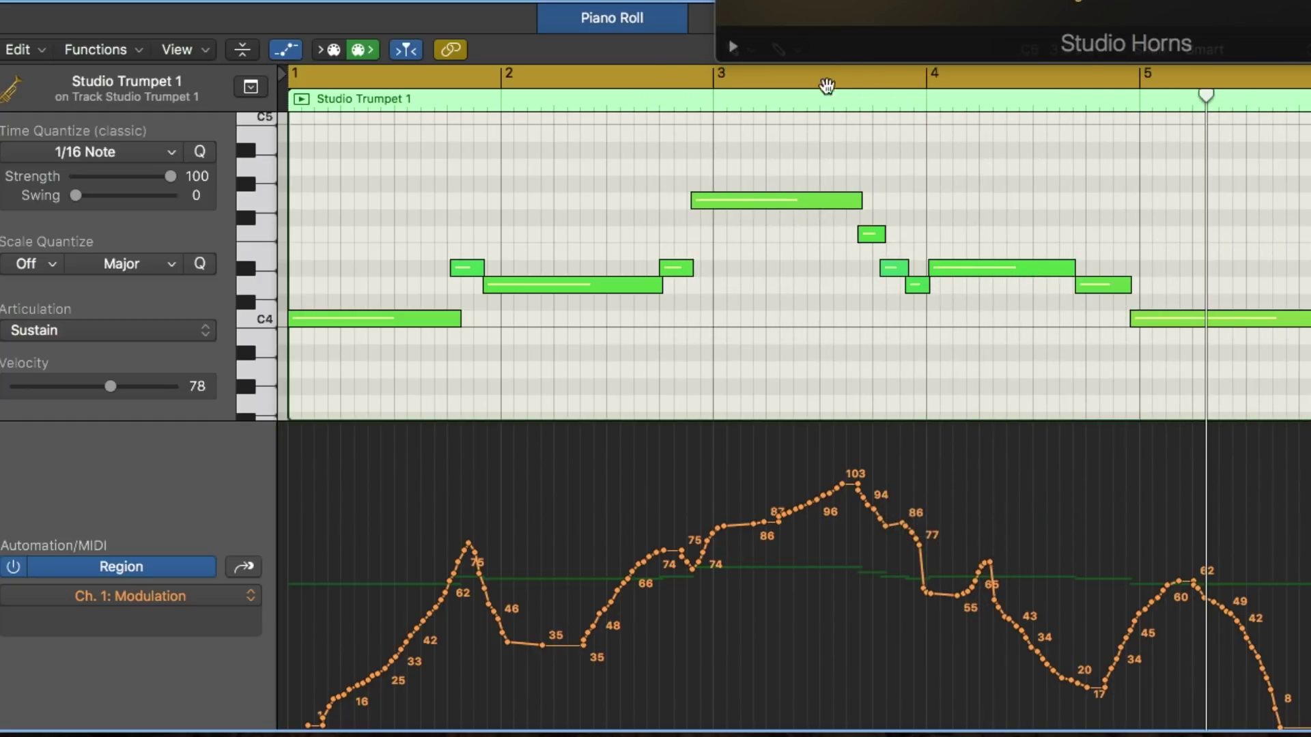
click(829, 94)
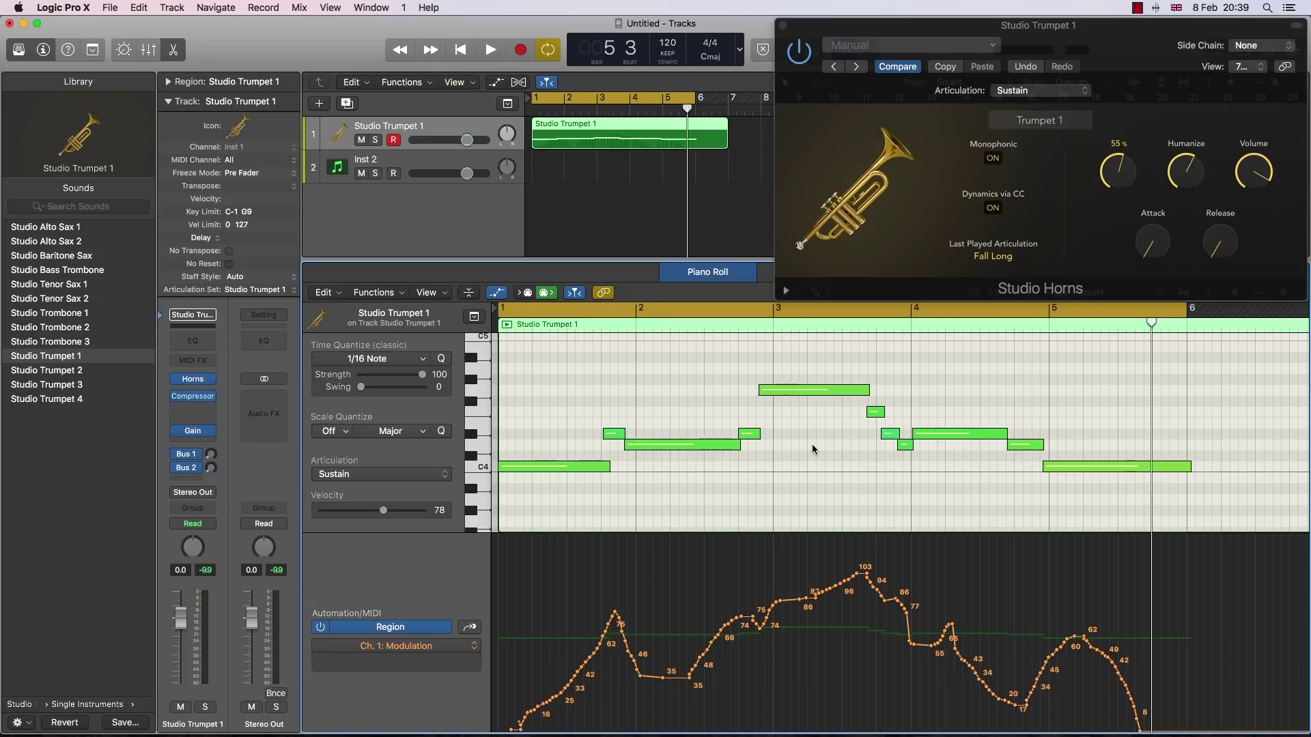
key(e)
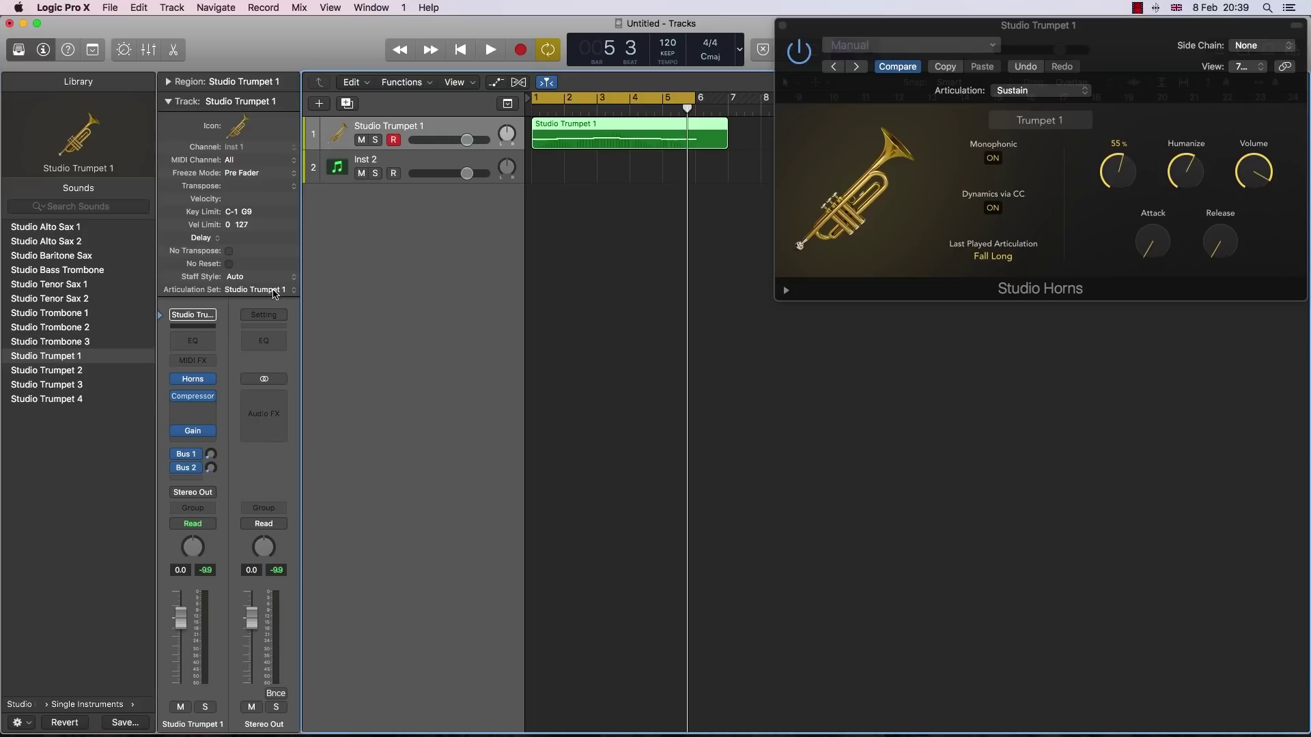
Check that the Articulation Set list shows Studio Horns > Studio Trumpet 1.
click(275, 291)
mouse_move(281, 380)
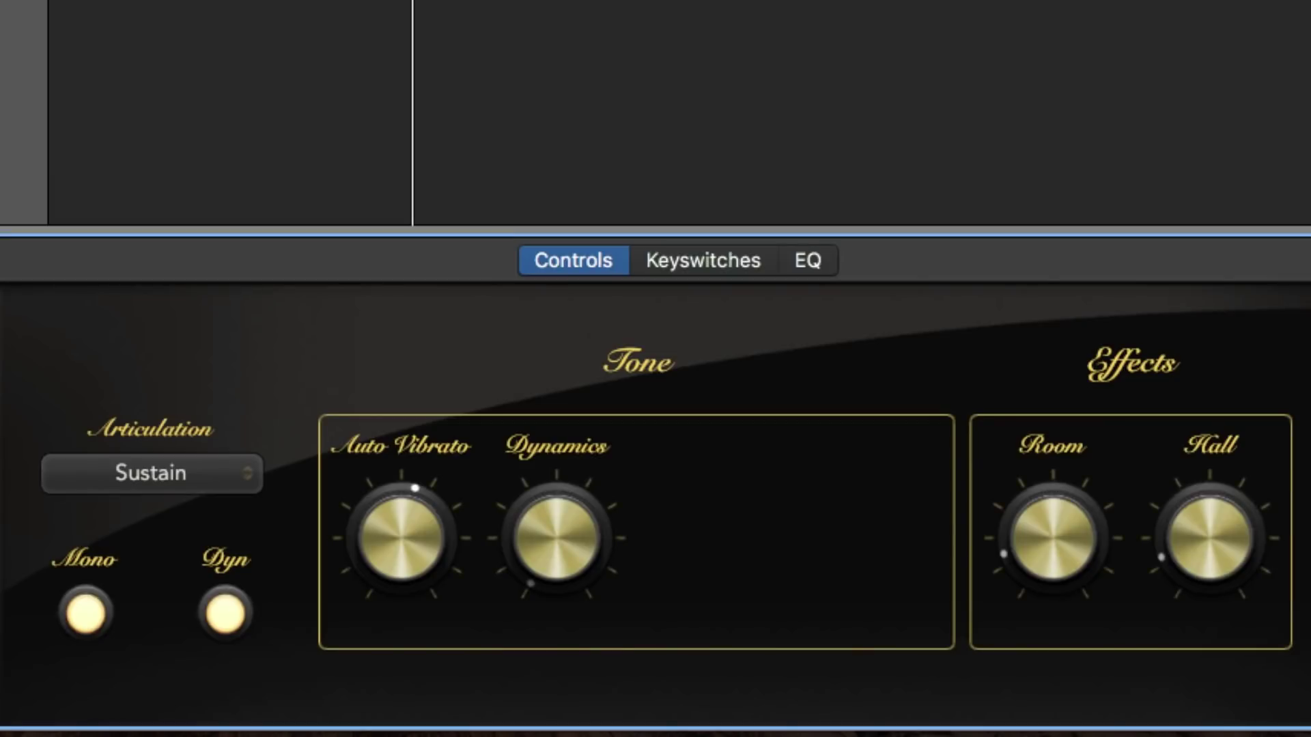
Show the trumpet's Keyswitches map on C1–B1 and toggle MIDI Remote off and back on.
click(714, 265)
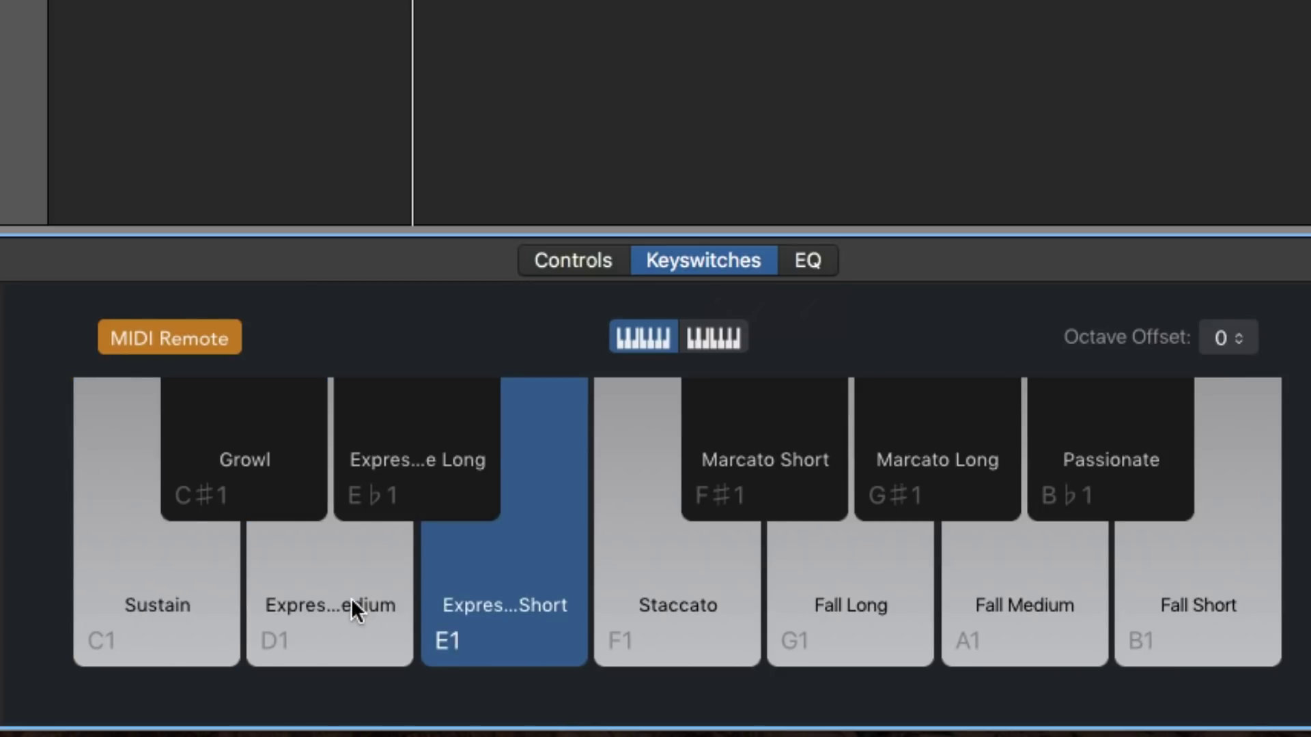
click(166, 339)
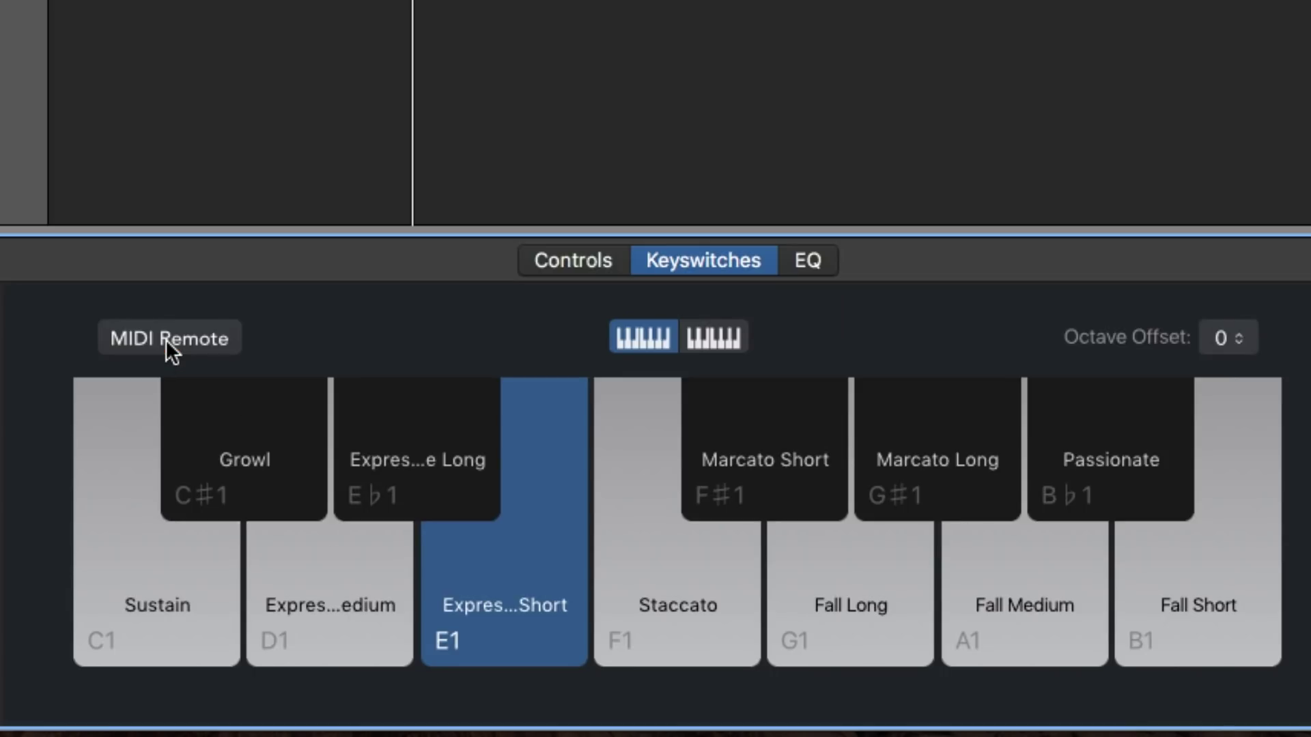
click(166, 338)
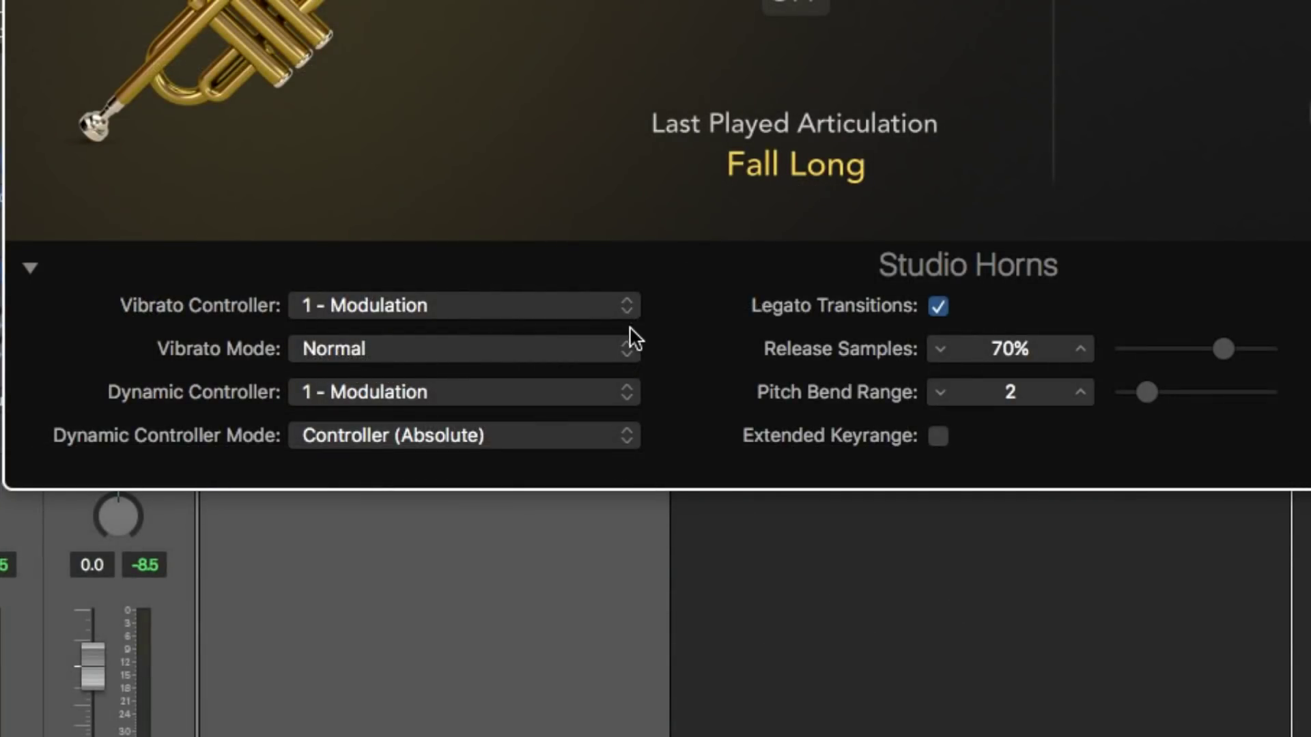
In Extended Parameters, try Extended Keyrange on and off, leaving Vibrato Controller's choices showing.
click(626, 301)
click(722, 303)
click(939, 438)
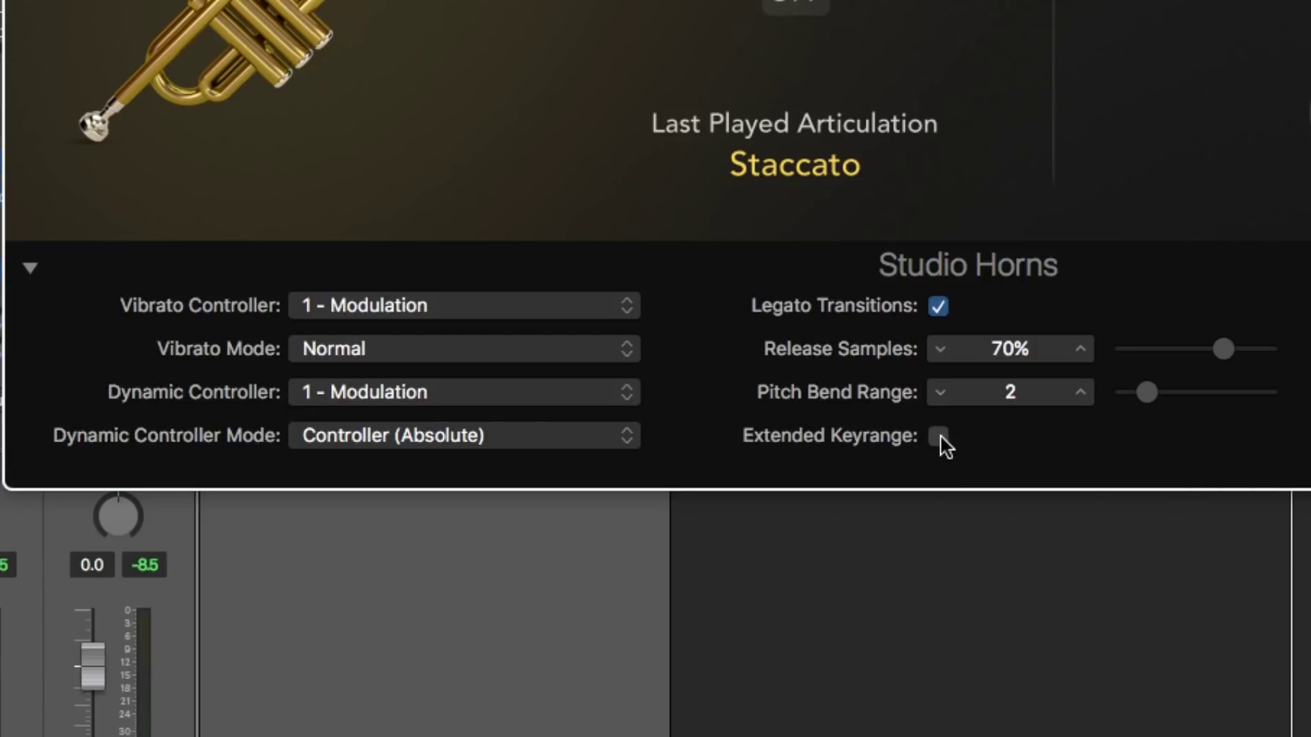
click(940, 438)
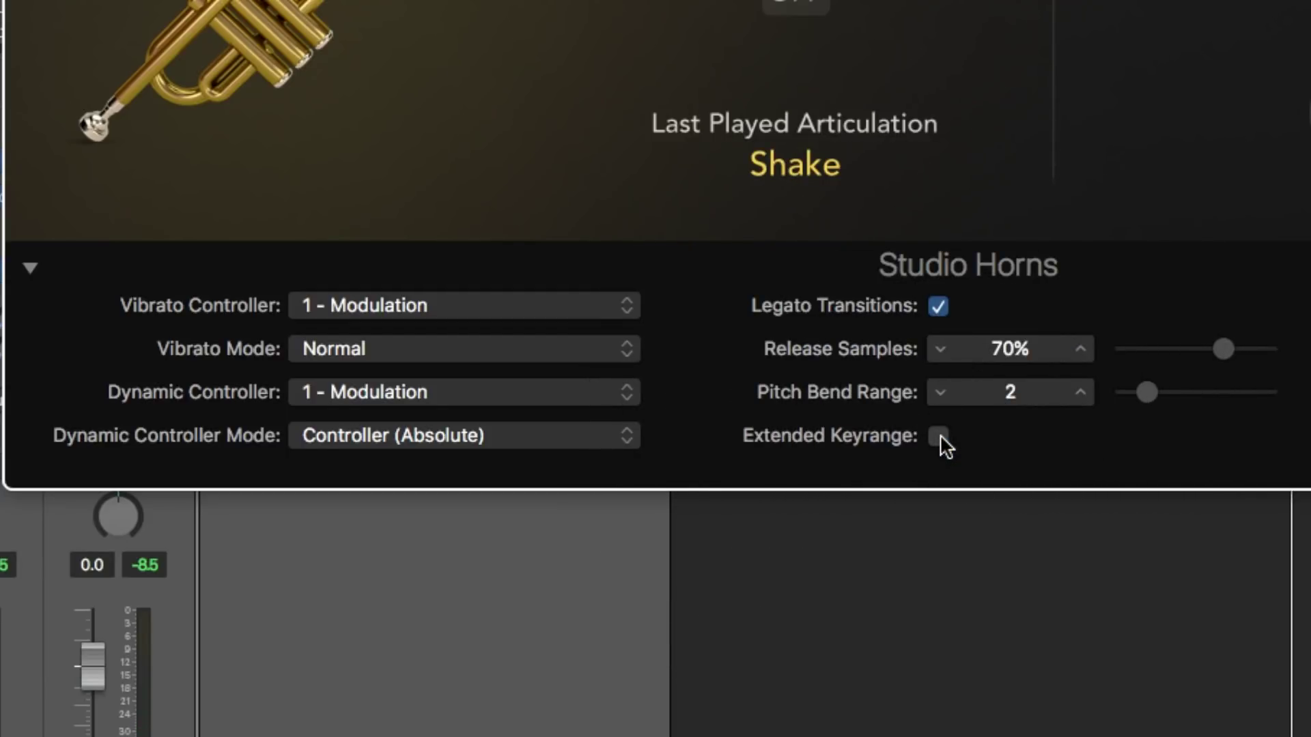
click(608, 306)
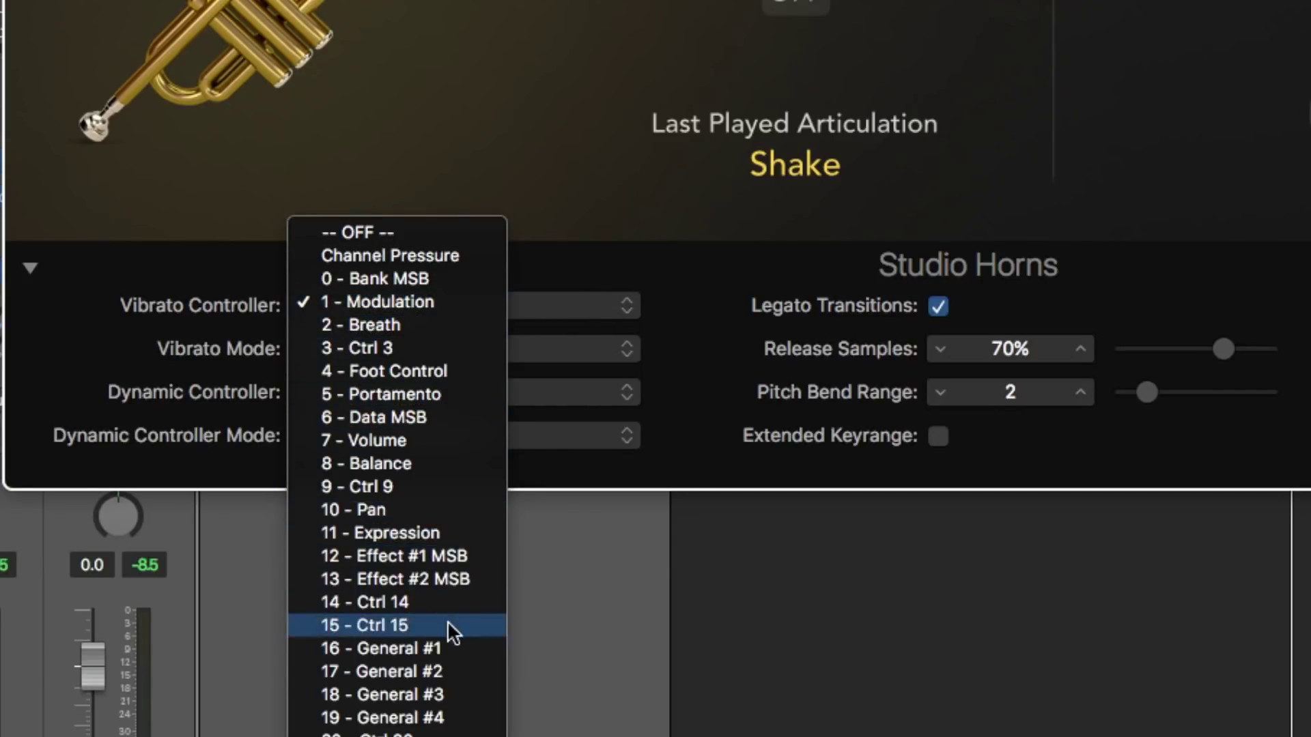
Route Vibrato Controller to 16 - General #1, keeping Dynamic Controller on 1 - Modulation.
click(684, 413)
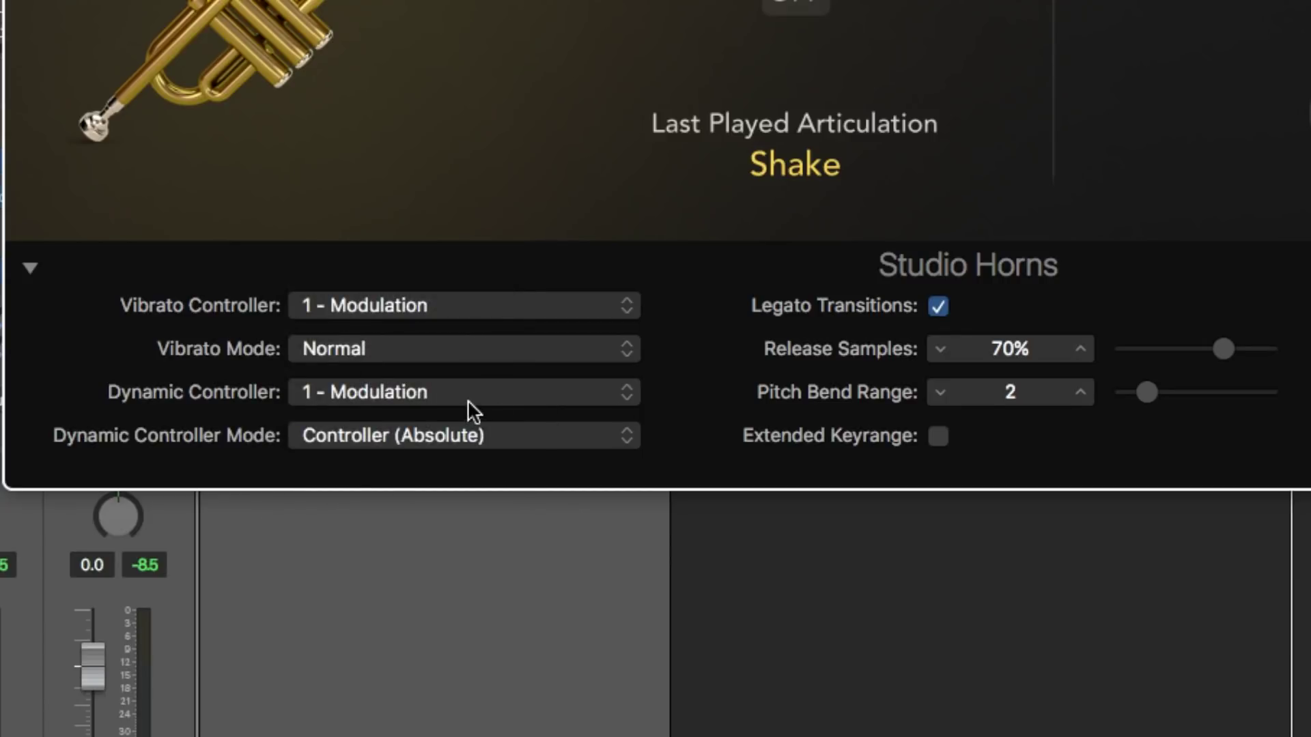
click(469, 400)
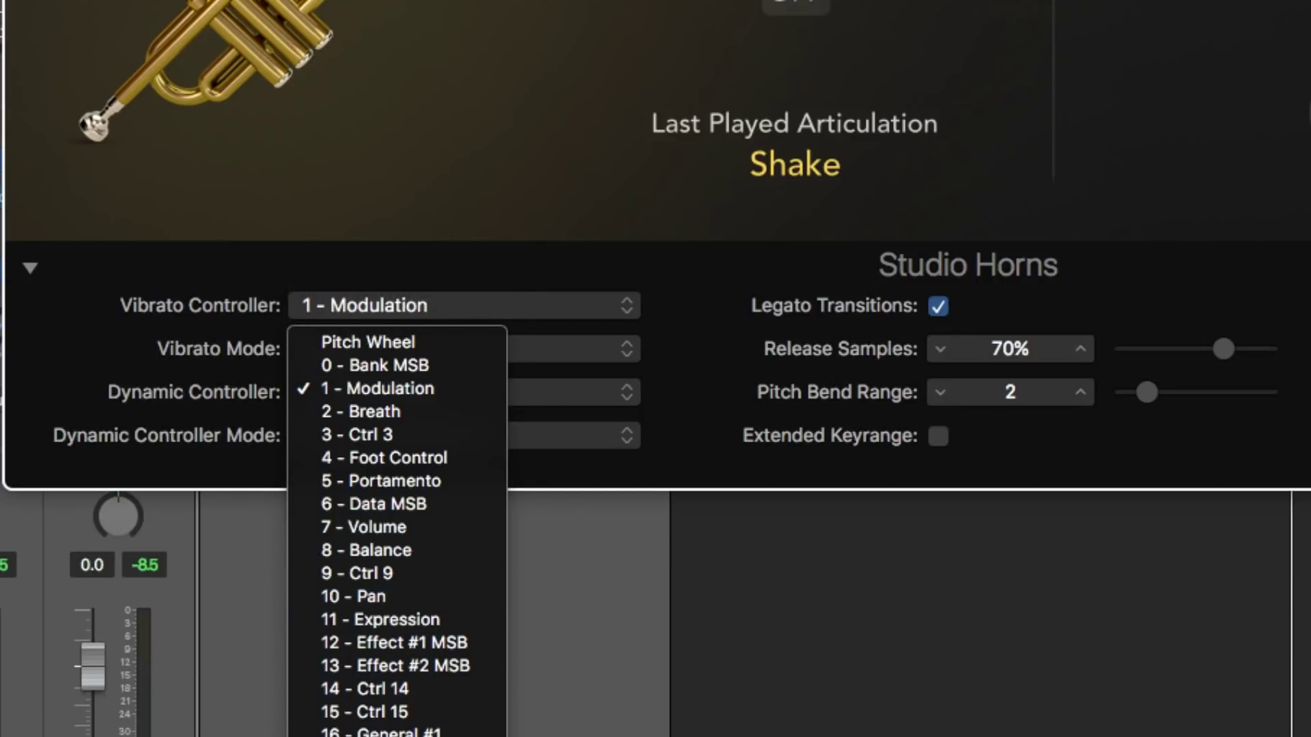
click(668, 367)
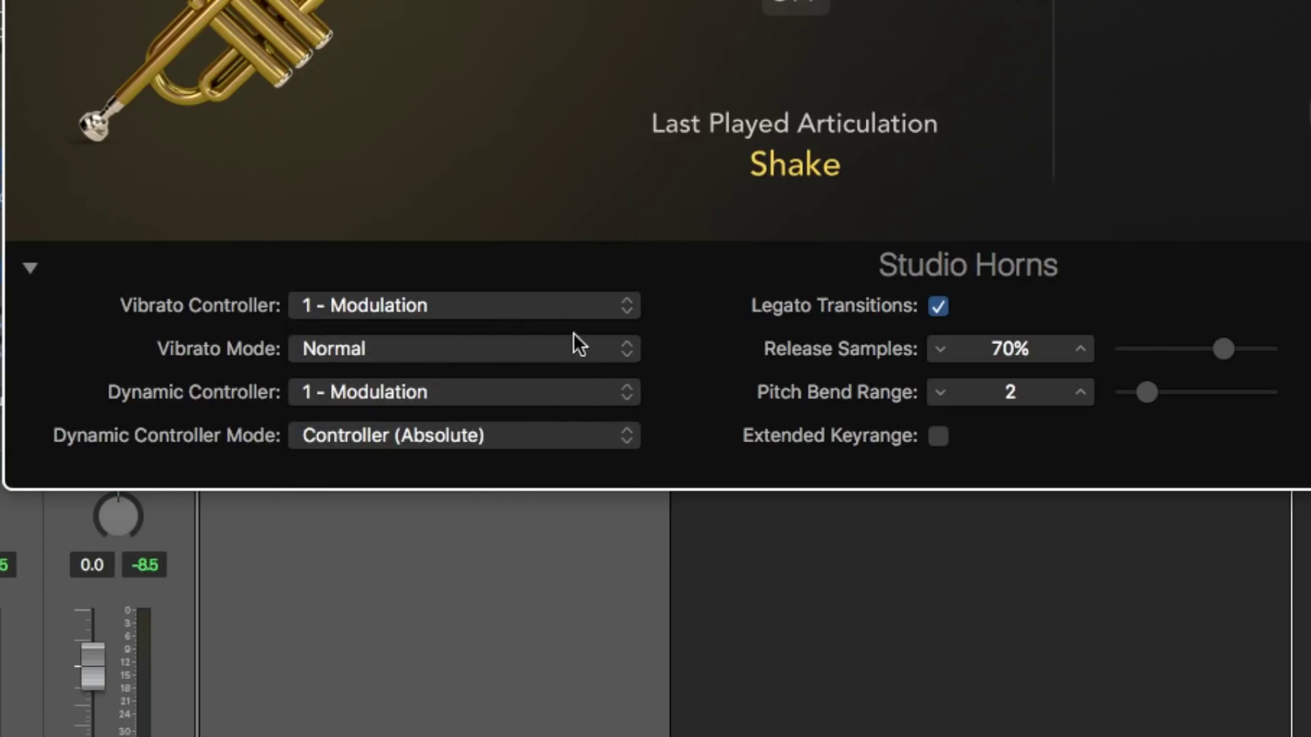
click(526, 312)
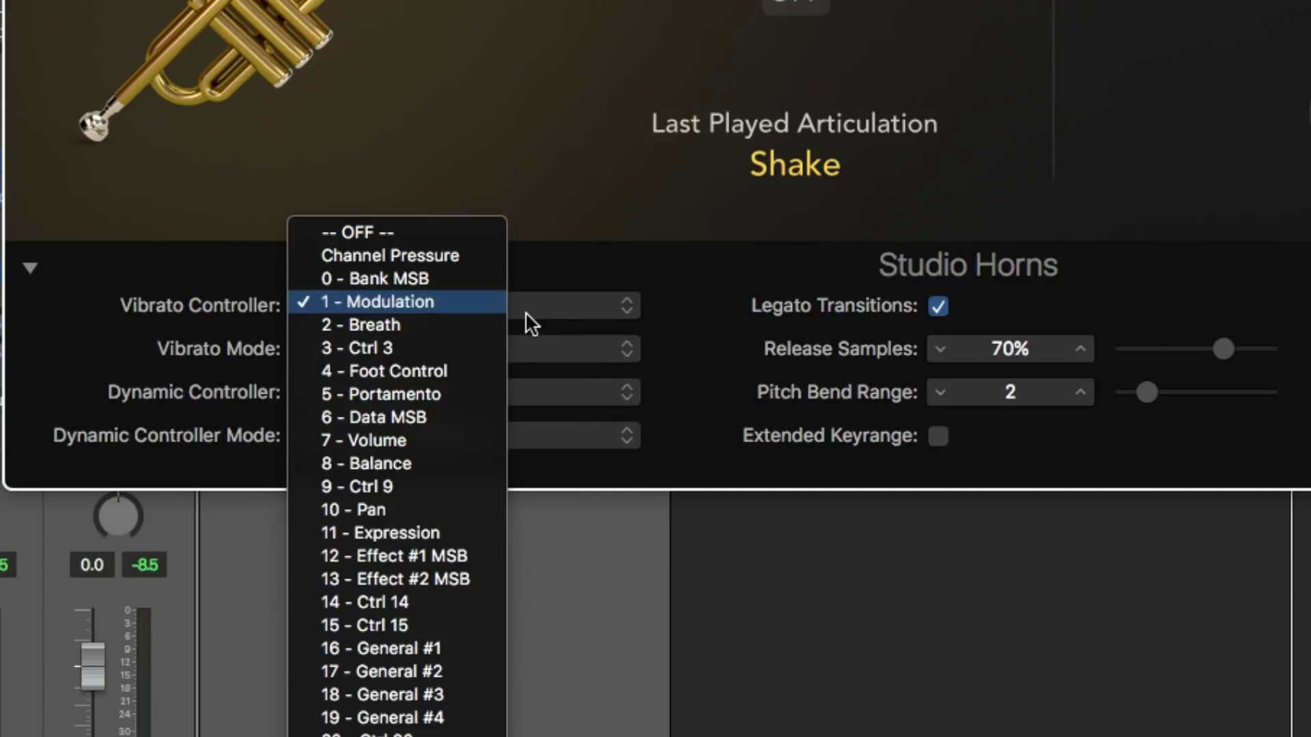
click(440, 650)
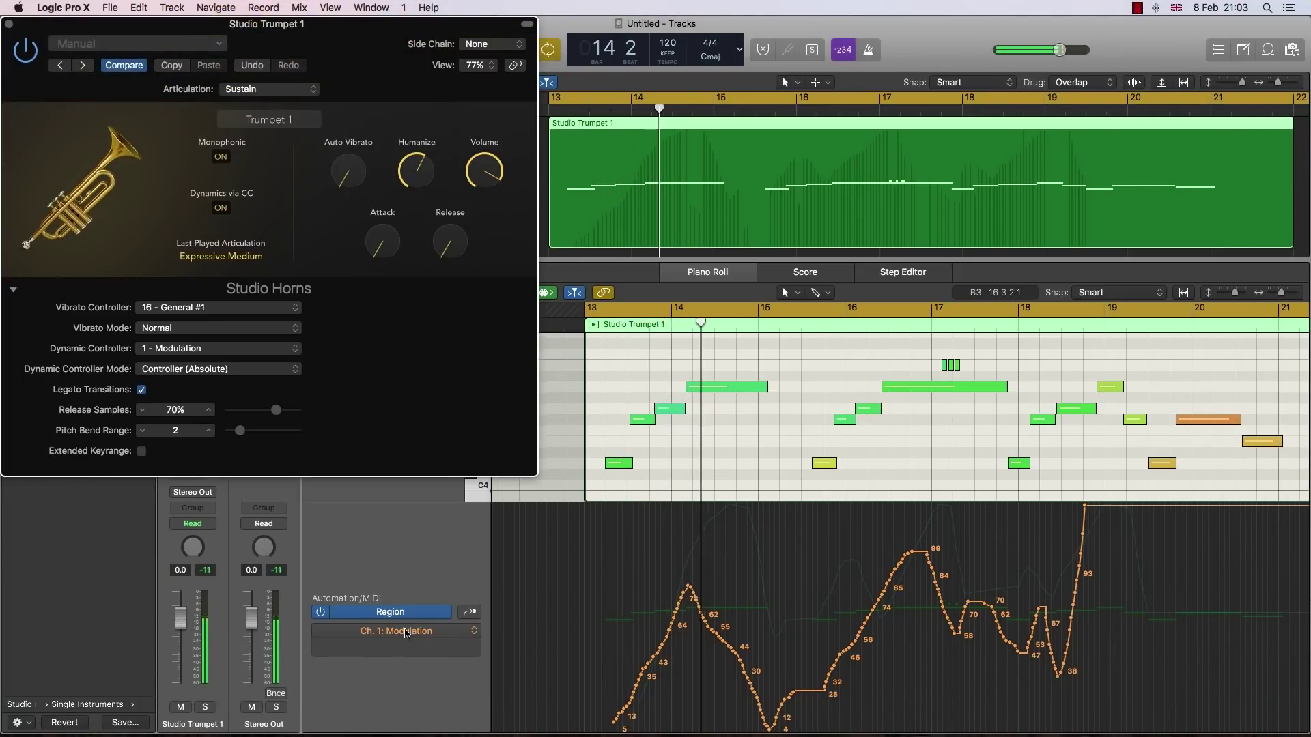
Switch the Piano Roll MIDI lane to Ch. 1: General #1, then back to Ch. 1: Modulation.
click(405, 630)
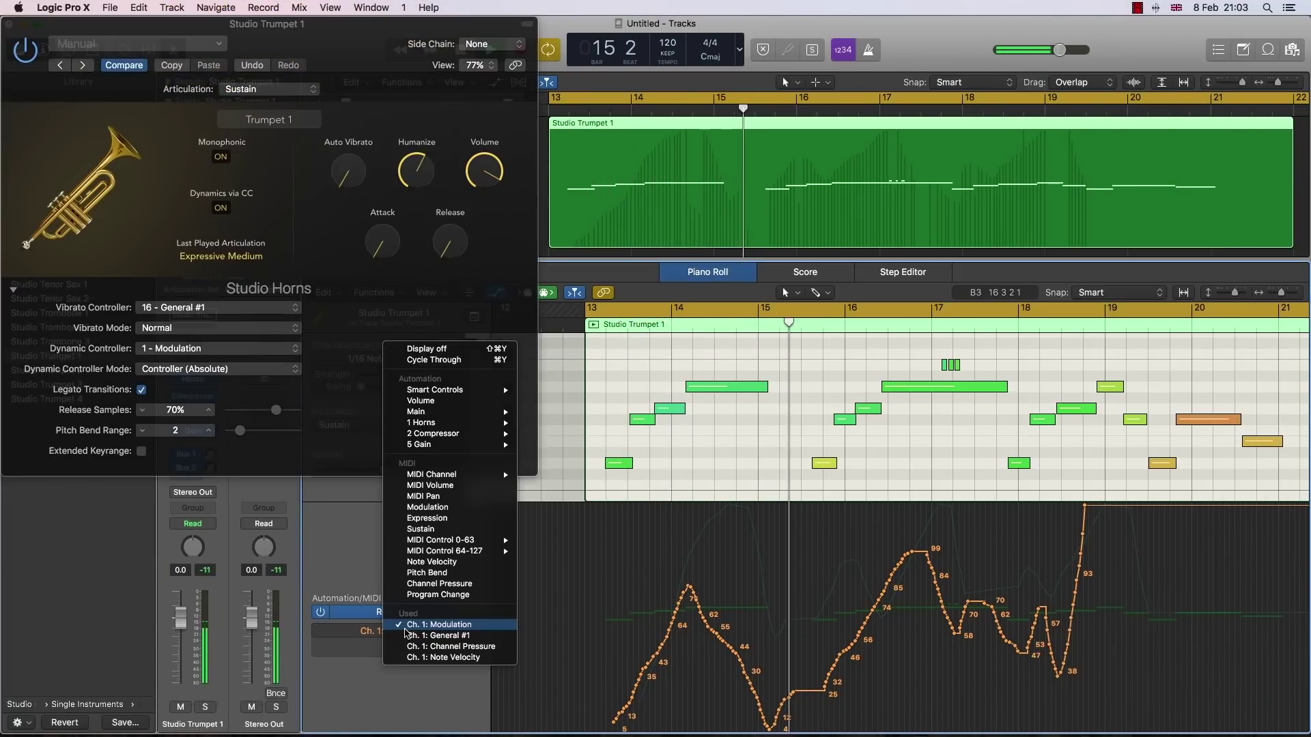
click(410, 635)
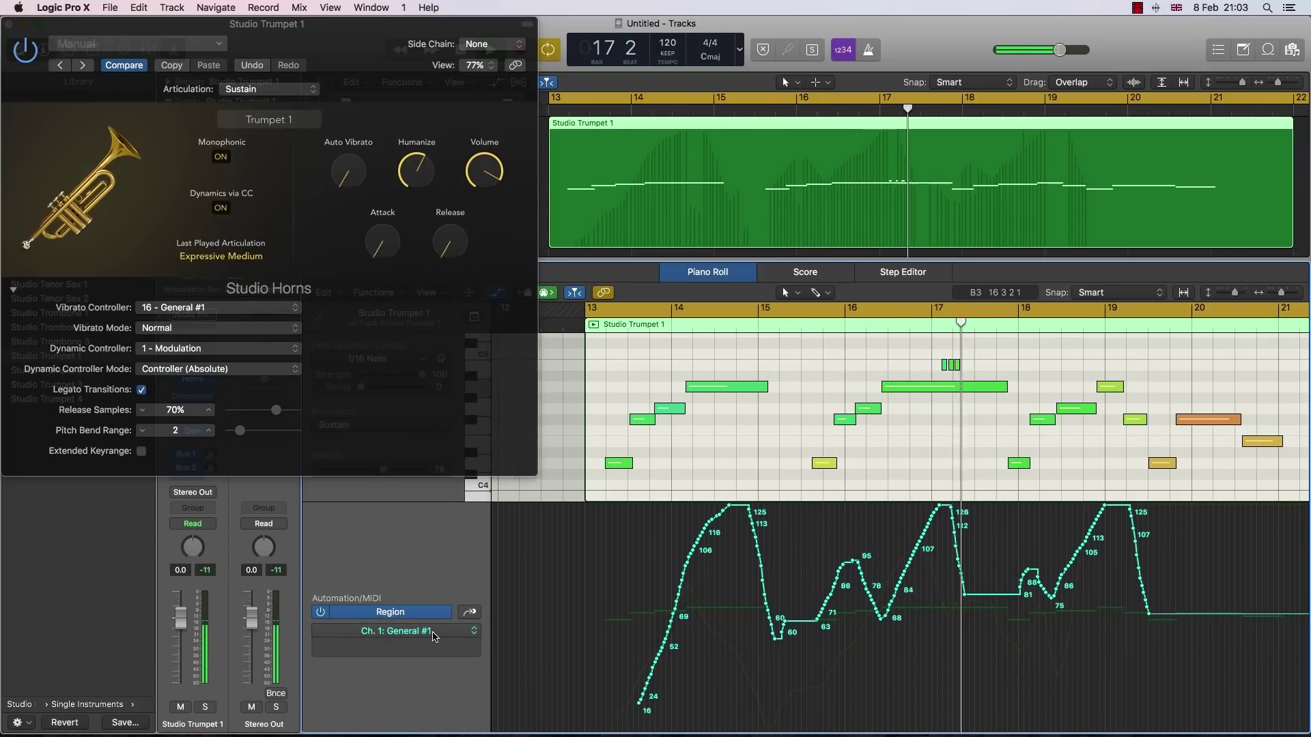
click(433, 636)
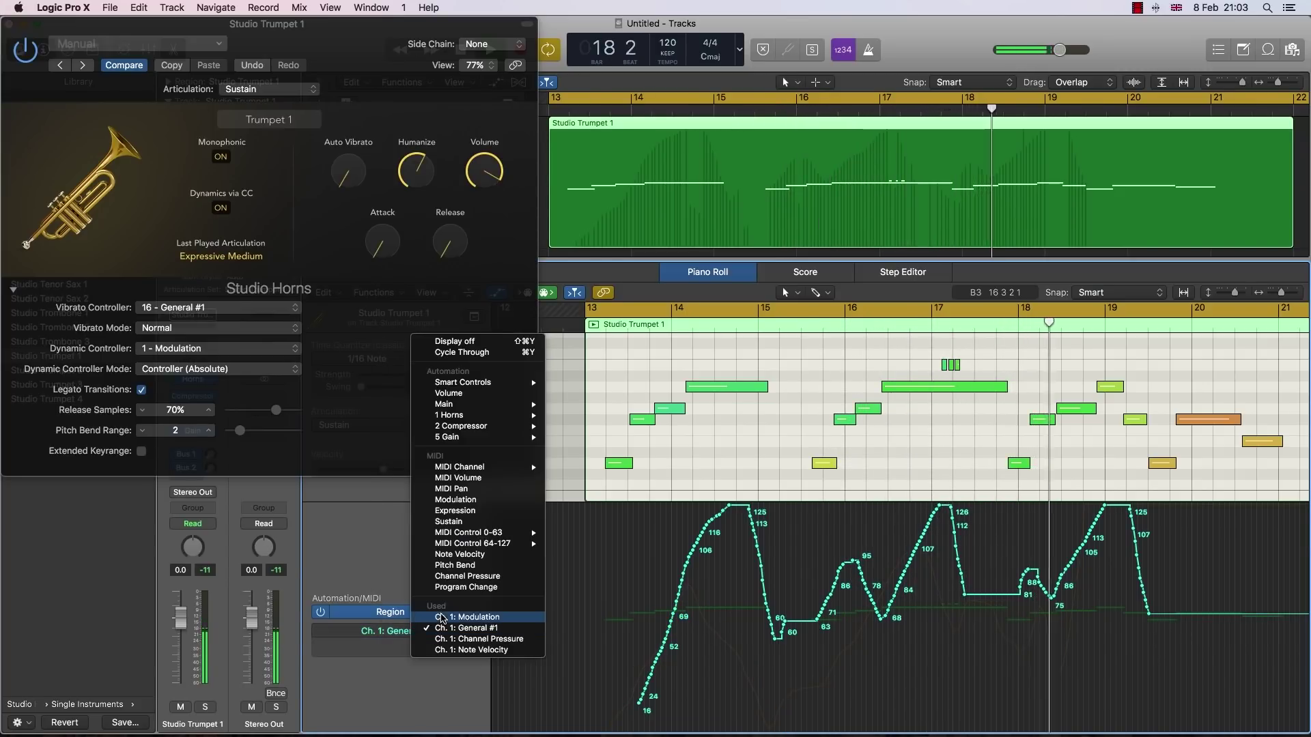
click(441, 618)
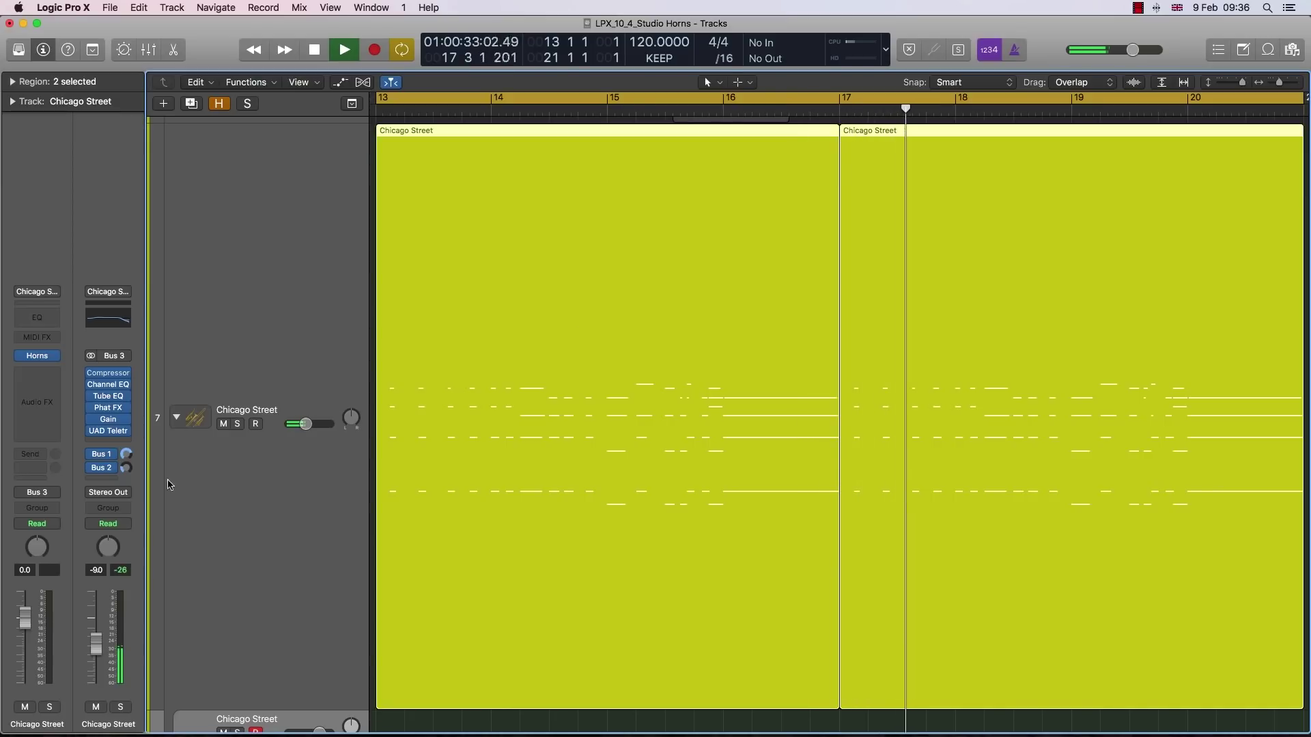
Select Chicago Street and open the ChromaVerb on its Large Chamber bus, moved to the right.
click(259, 348)
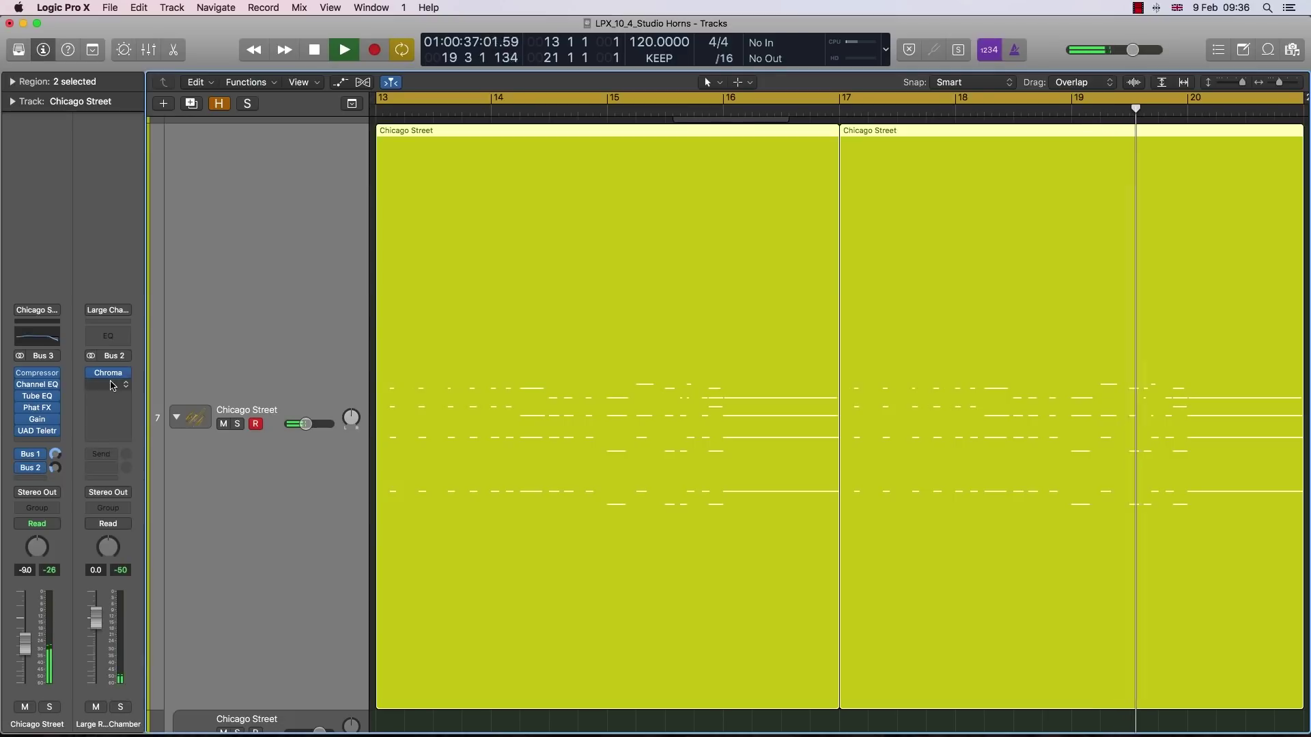
click(108, 373)
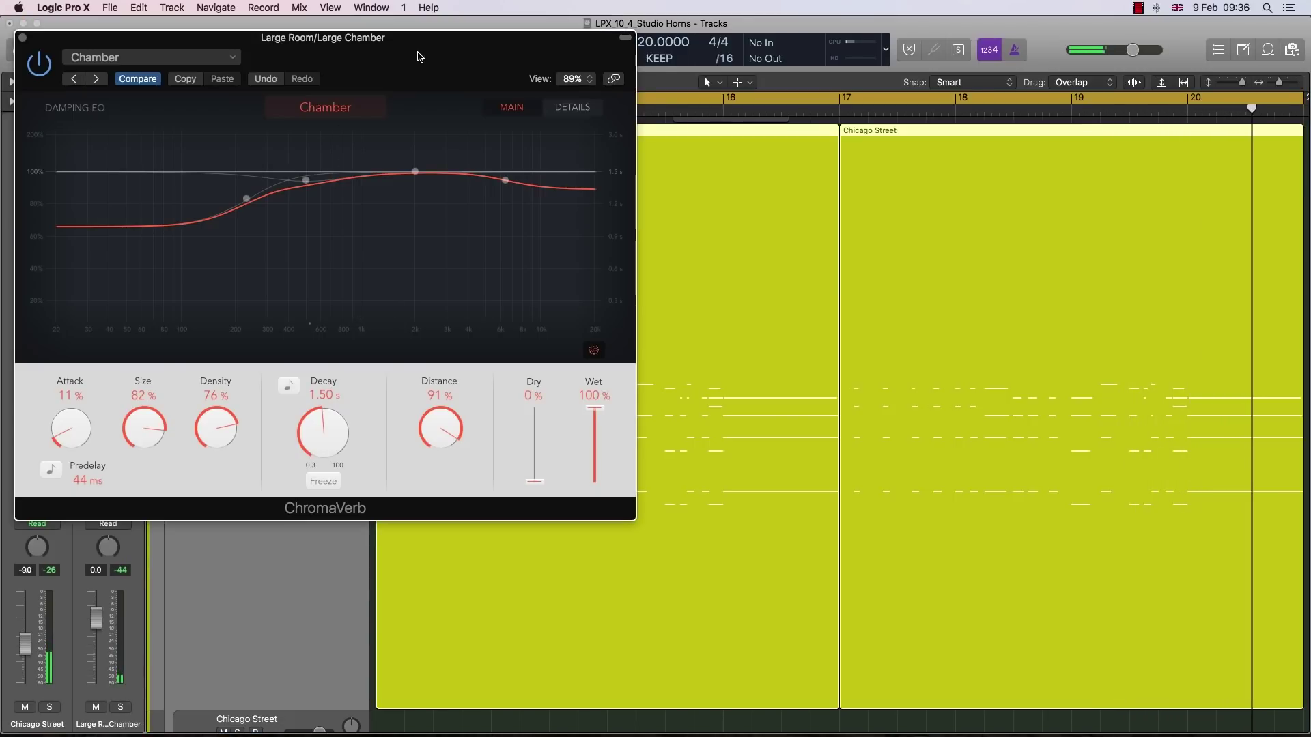
drag(419, 56, 1014, 163)
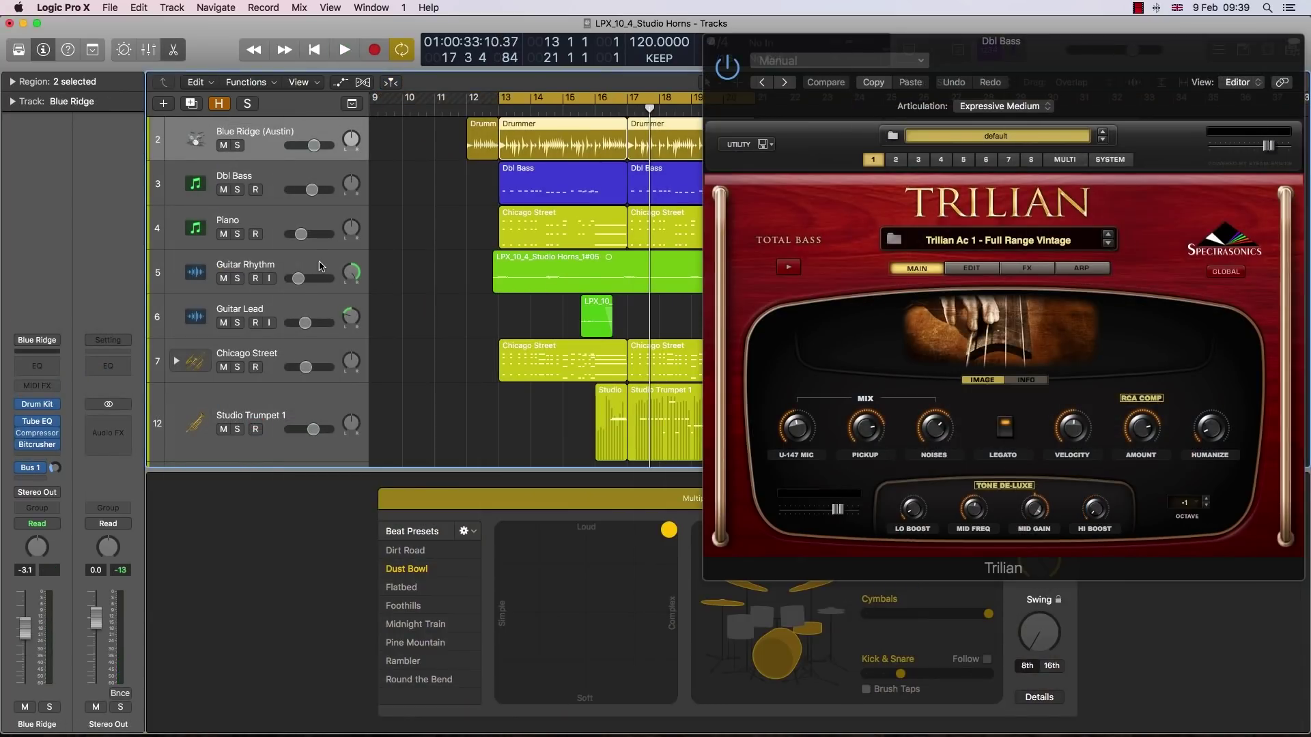
Open the Guitar Rhythm region in the editor and show its Guitar Rig plugin.
click(322, 268)
key(e)
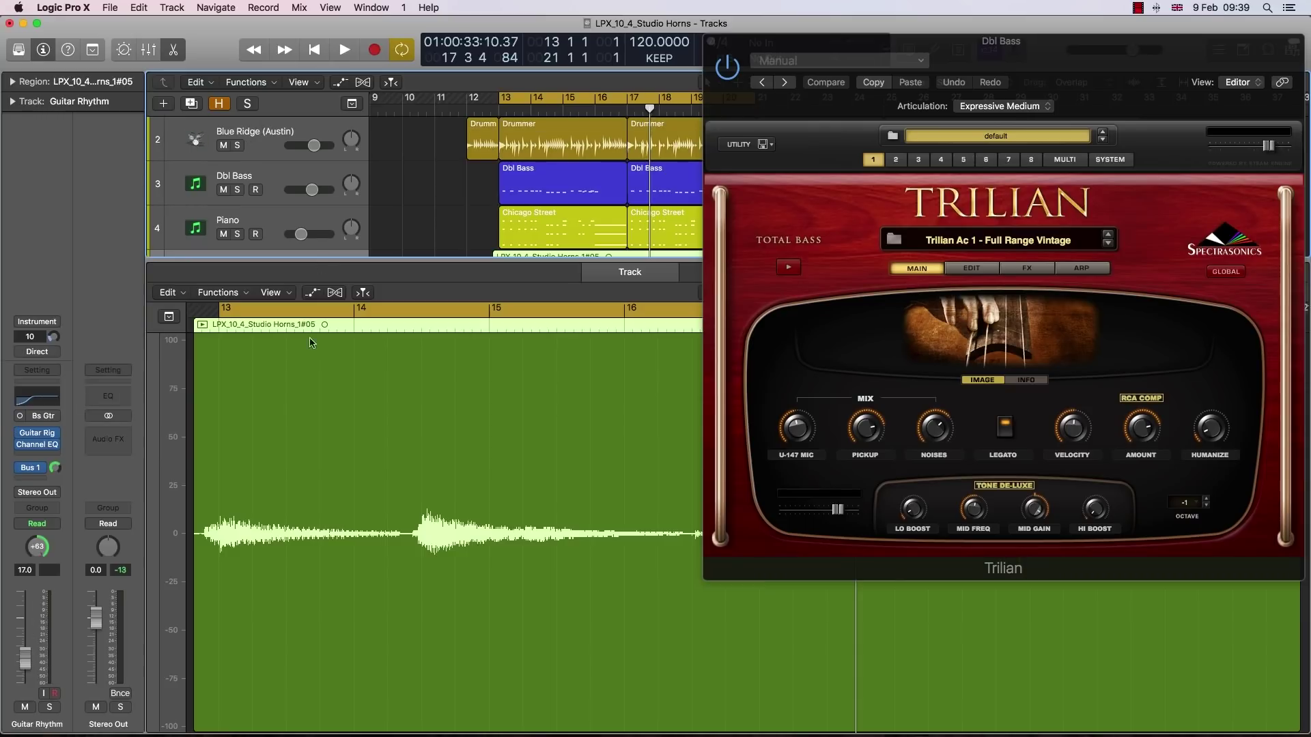
click(38, 437)
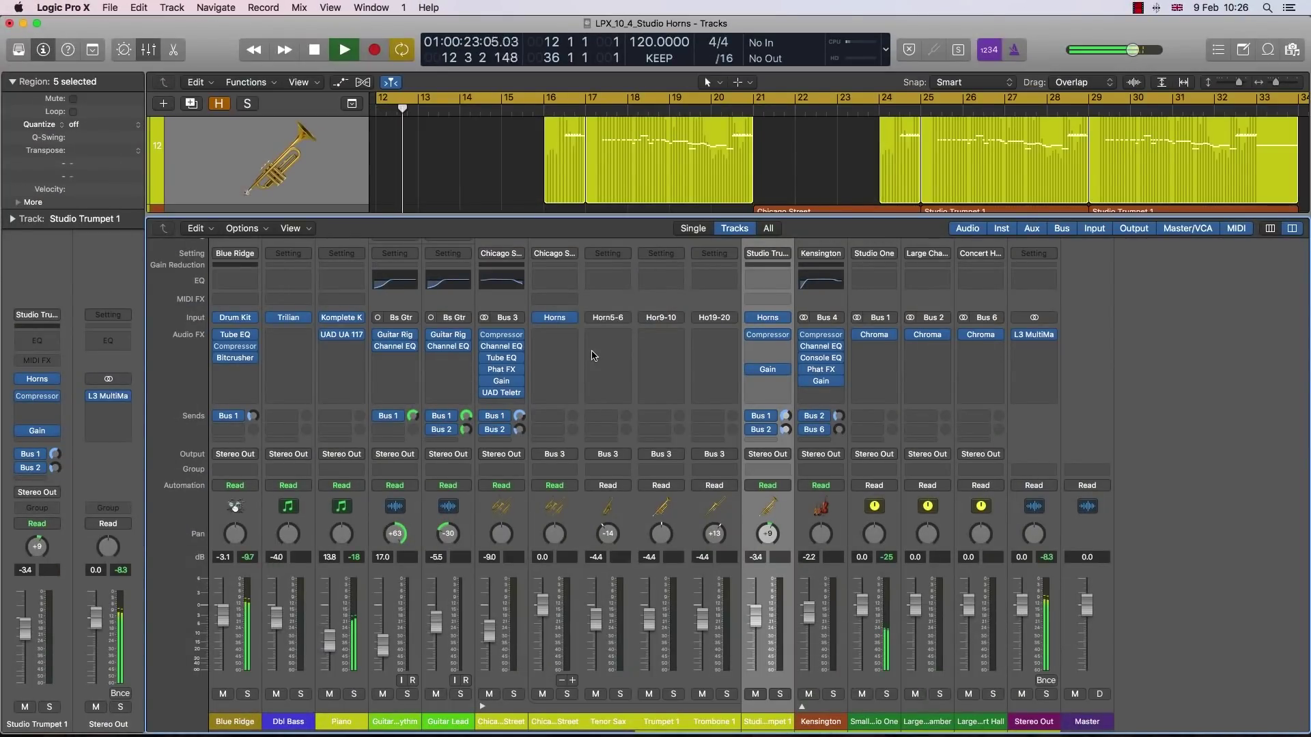
Open the Studio Horns windows for Studio Trumpet 1 and Chicago Street's R&B Section together.
click(557, 322)
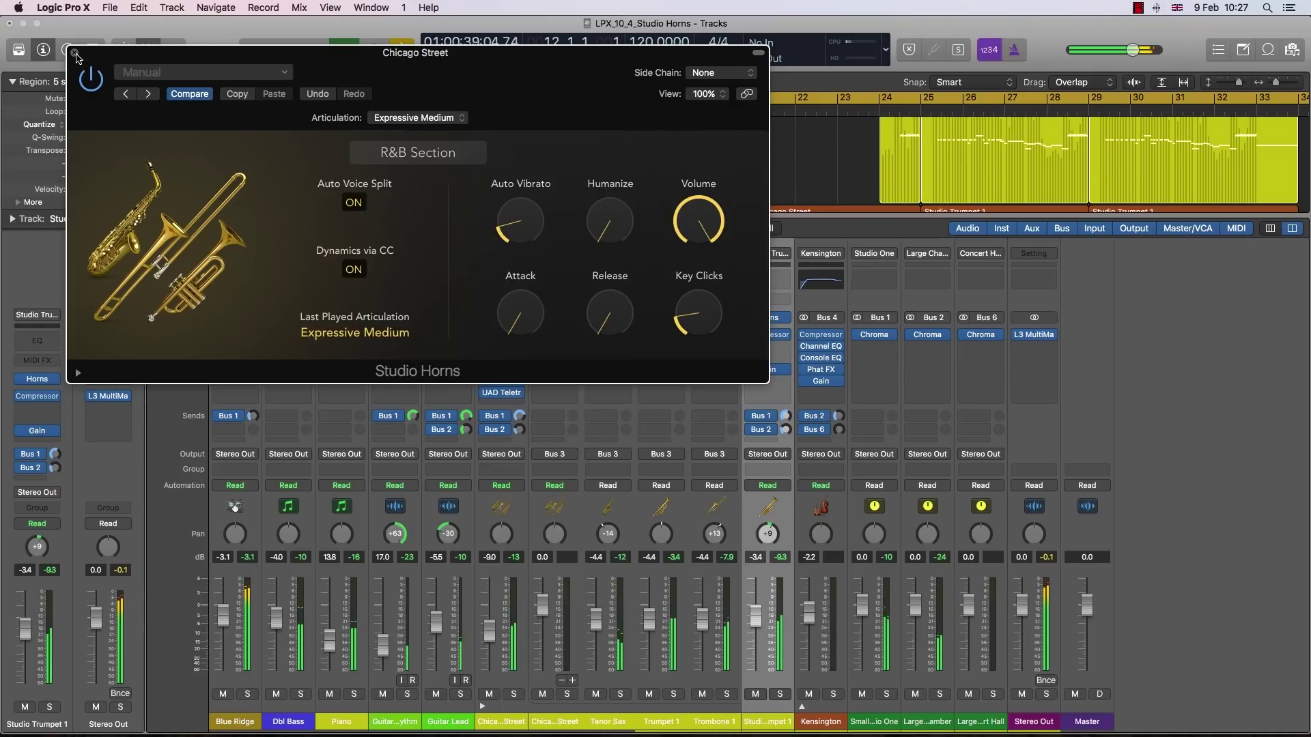
click(74, 53)
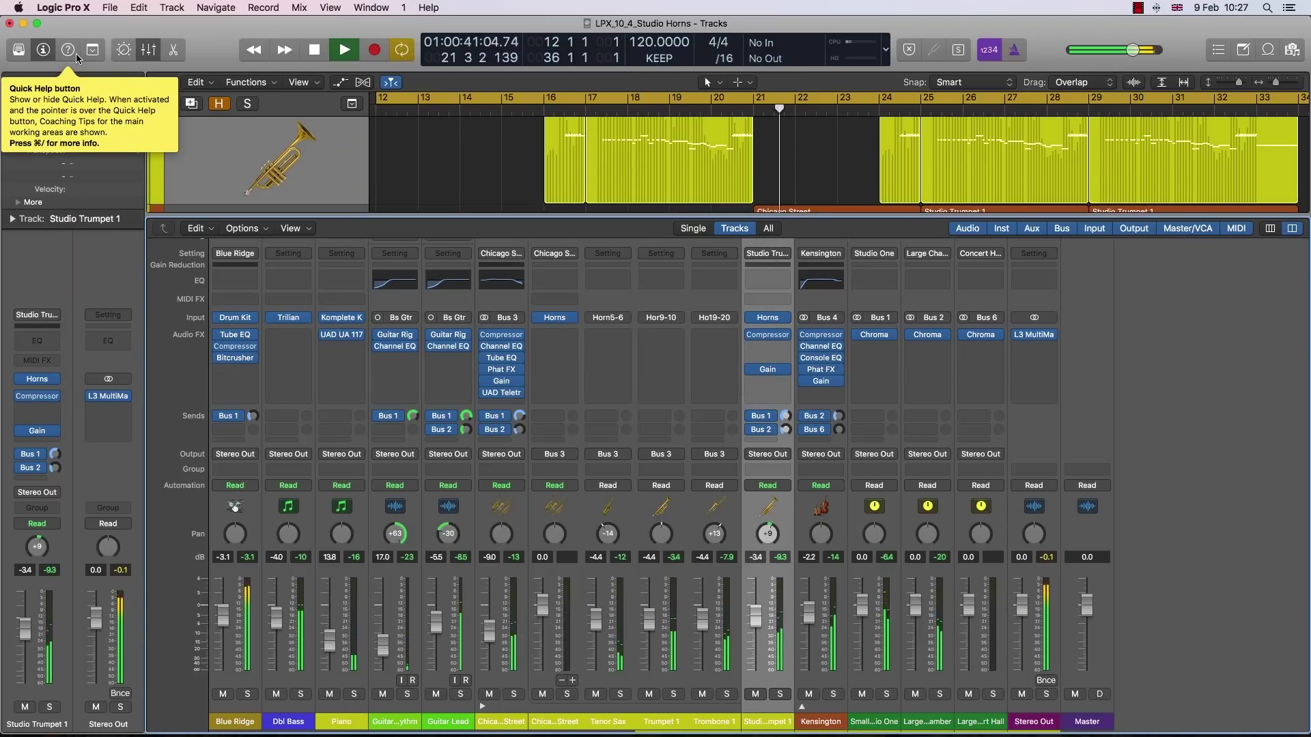
mouse_move(770, 322)
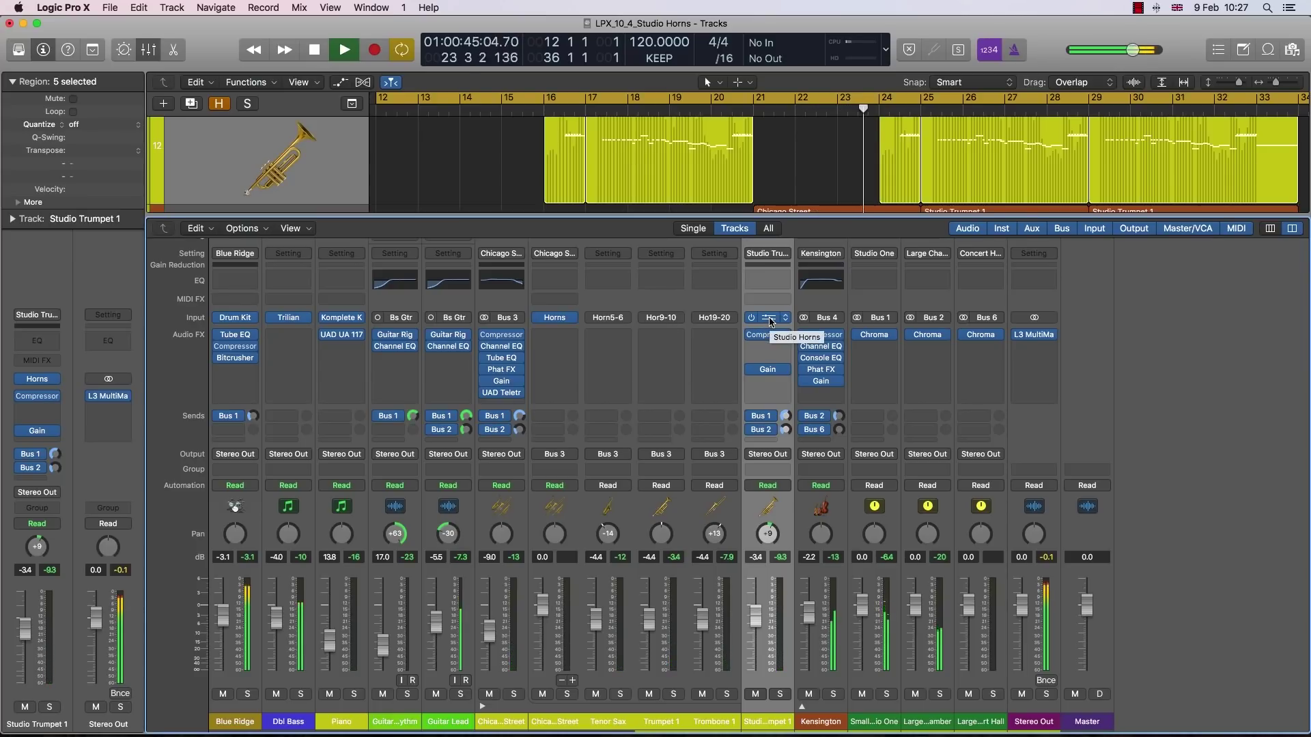
click(770, 322)
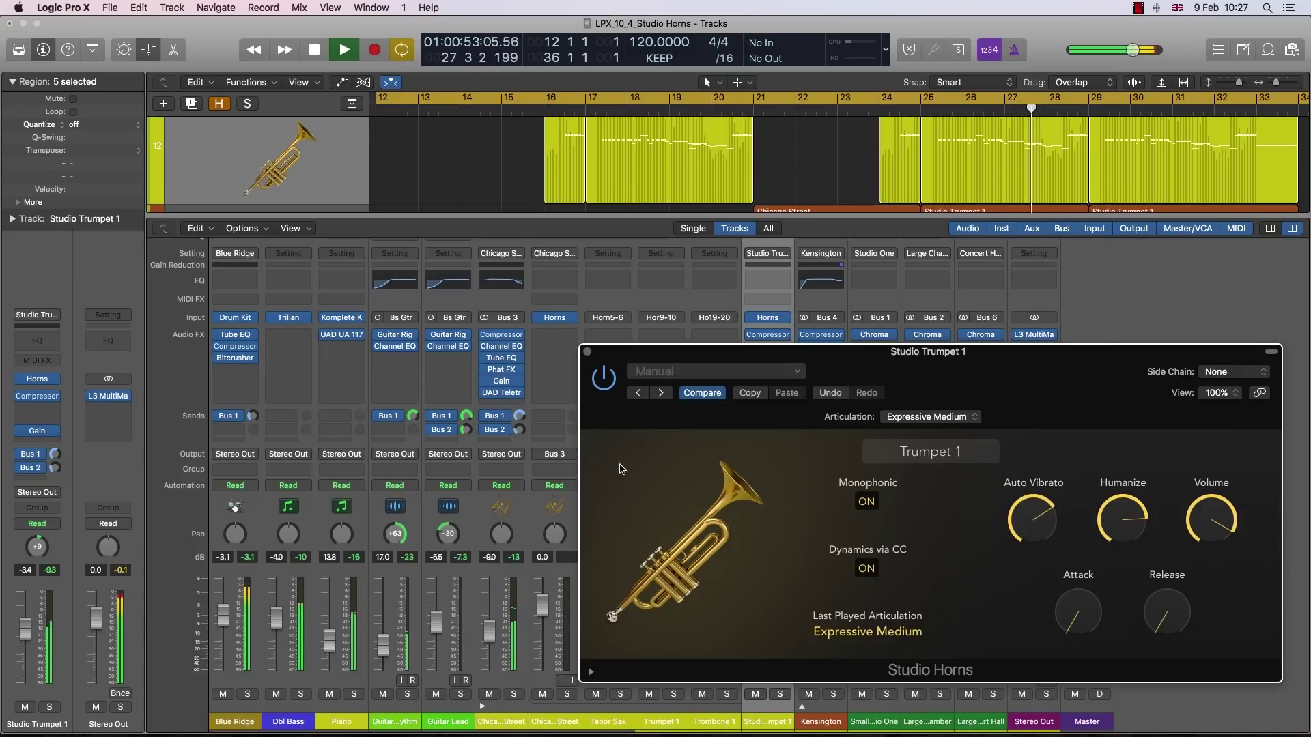
click(557, 319)
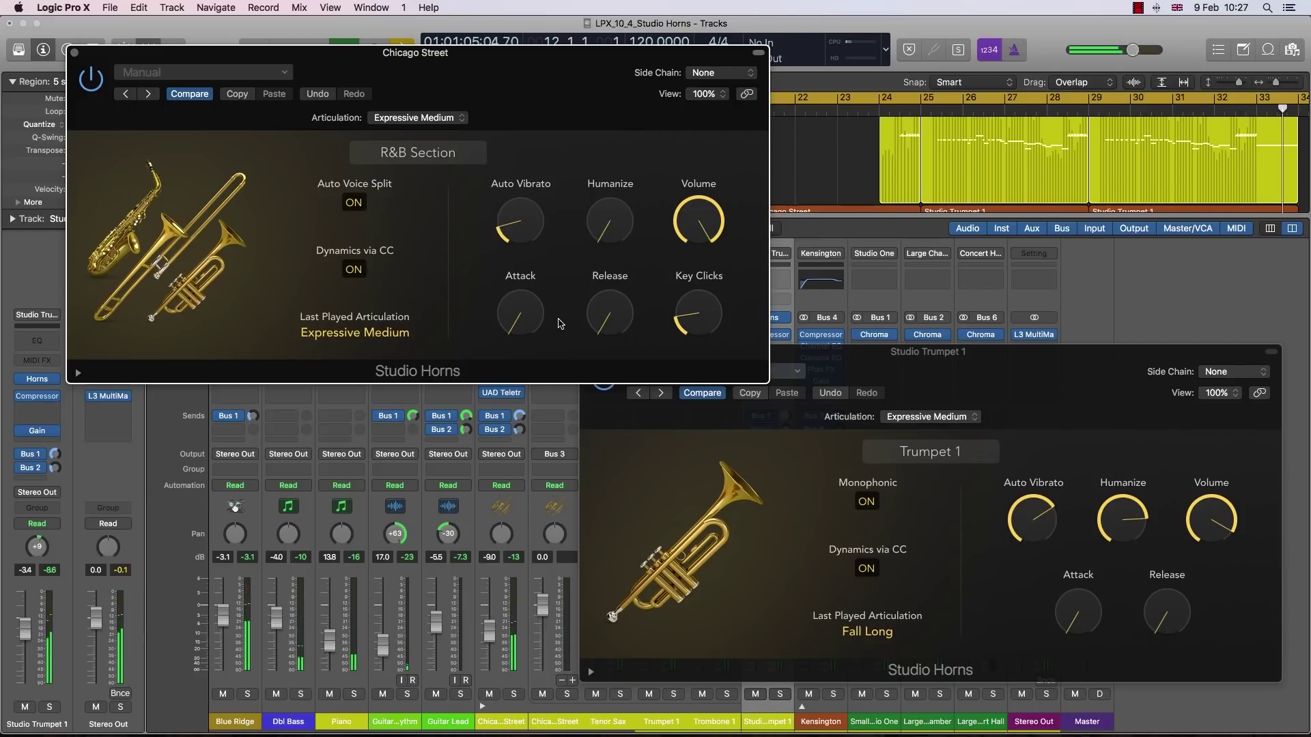
key(space)
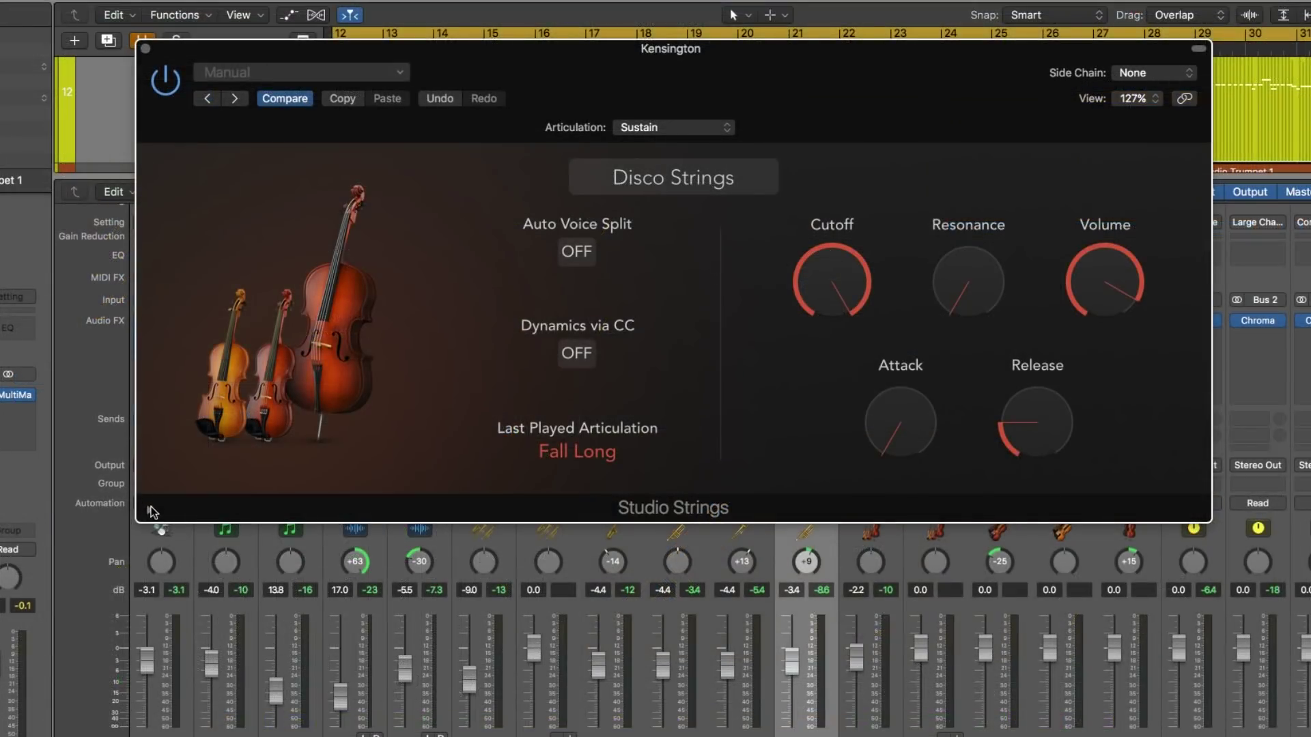
click(151, 512)
click(441, 532)
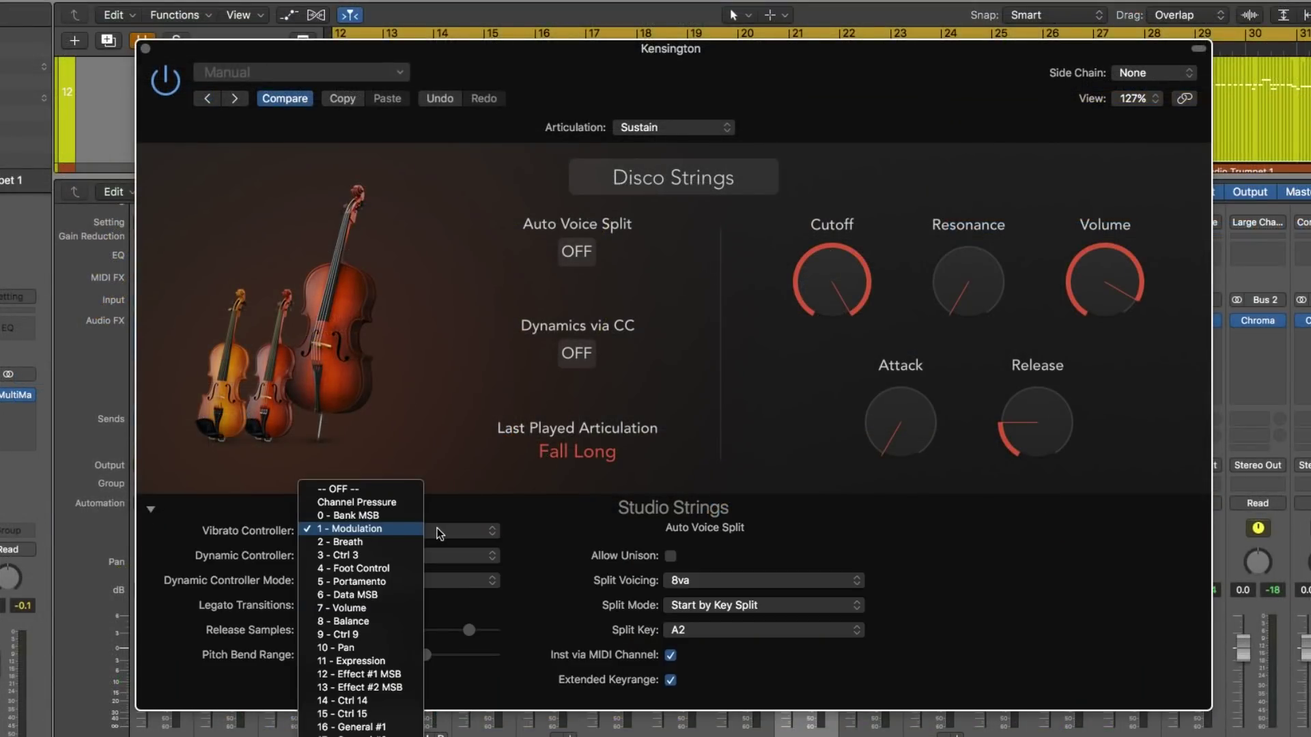
click(533, 543)
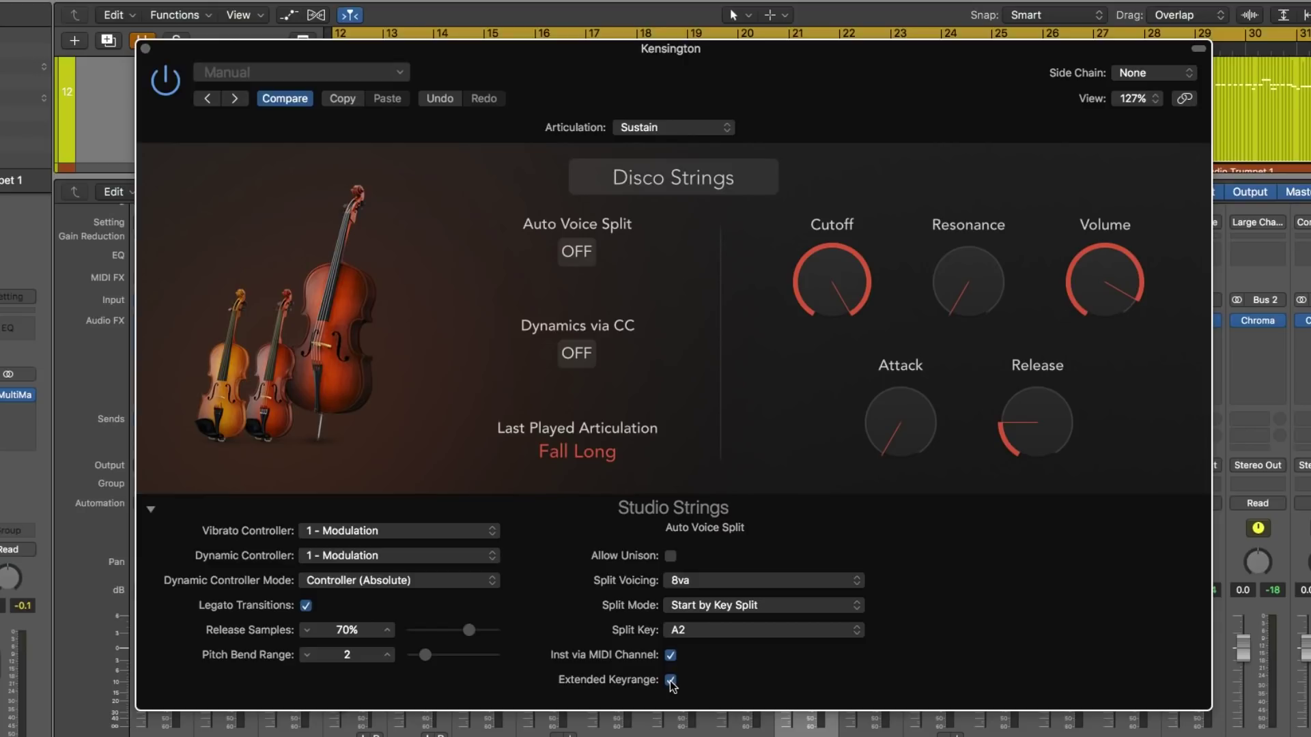
click(574, 356)
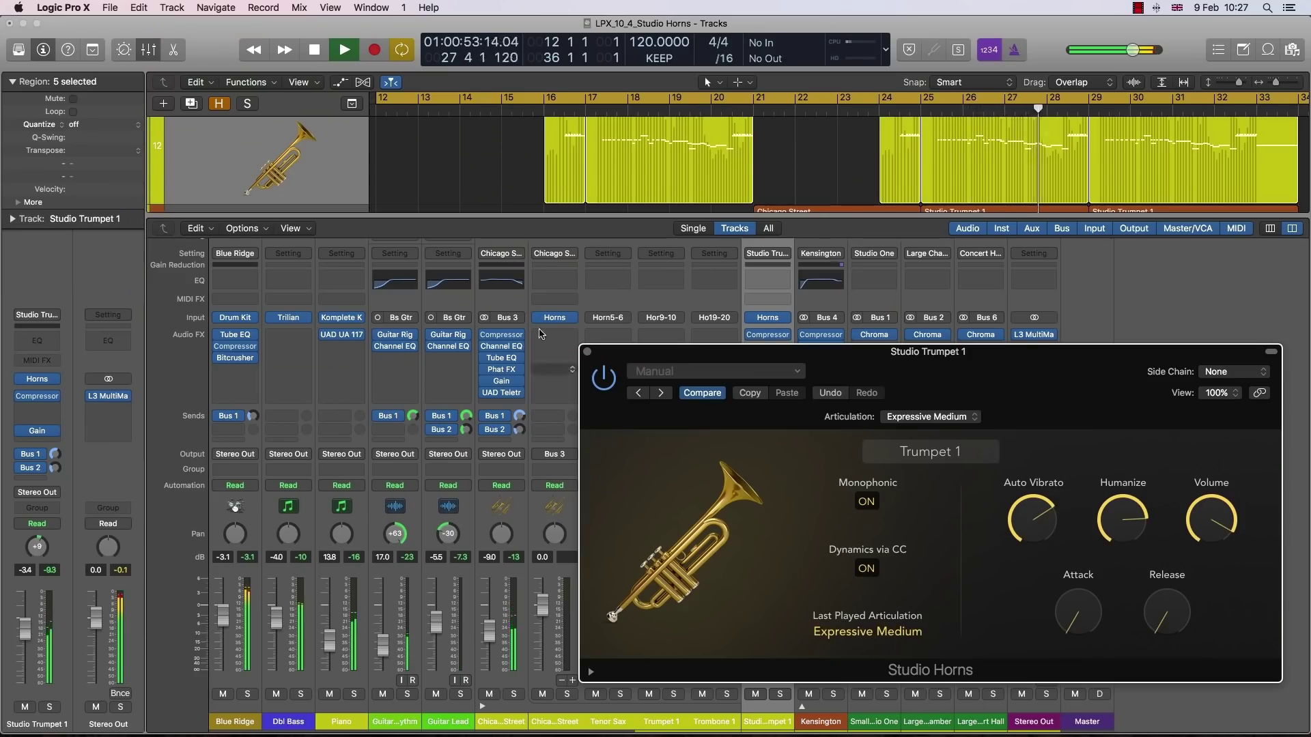
click(560, 321)
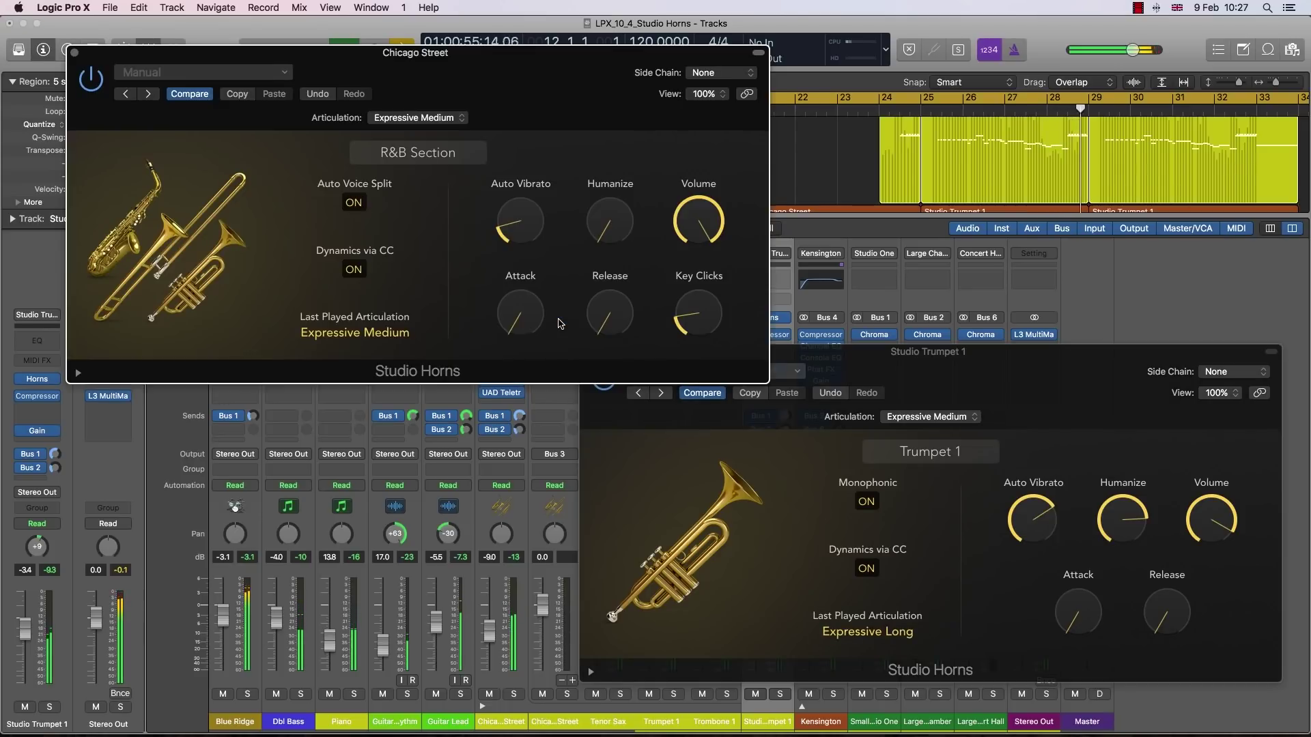